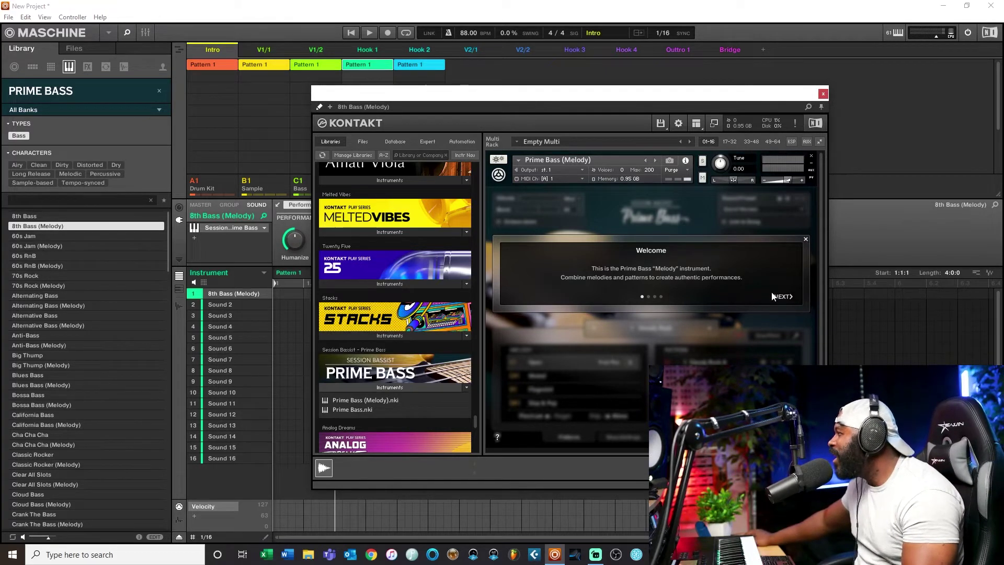
# - Step through the four welcome pages of the Prime Bass (Melody) instrument and start using it
pyautogui.click(786, 299)
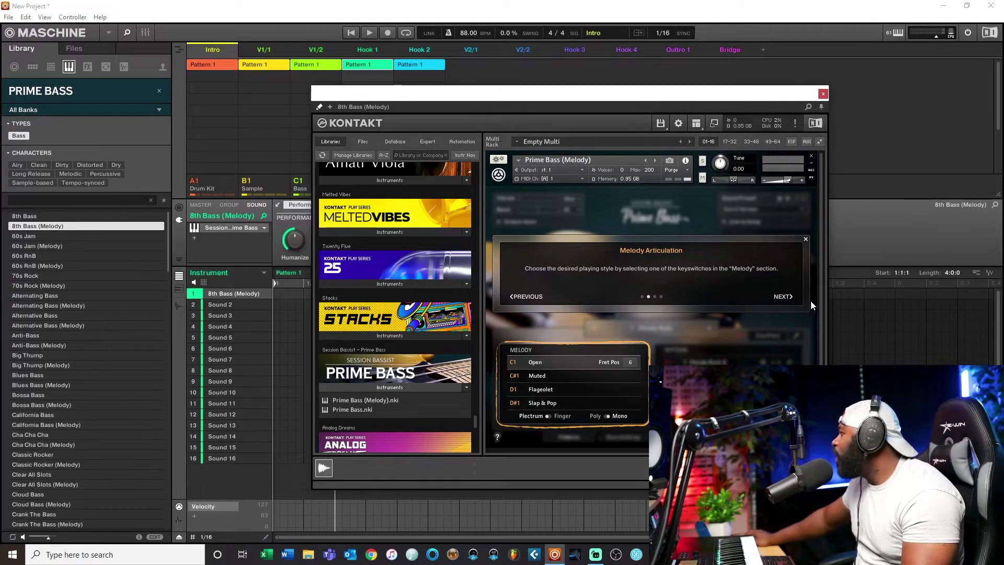
pyautogui.click(782, 297)
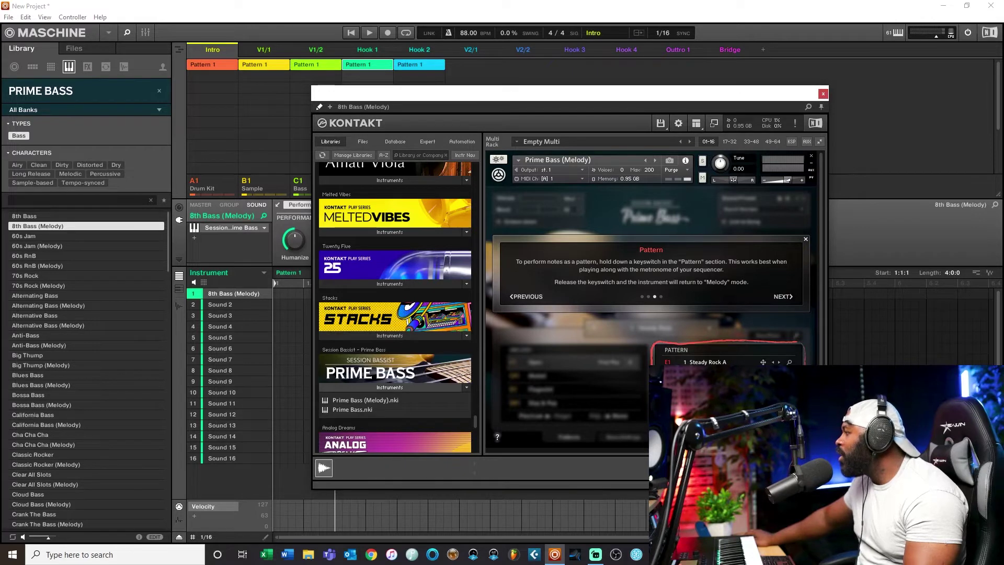
pyautogui.click(782, 296)
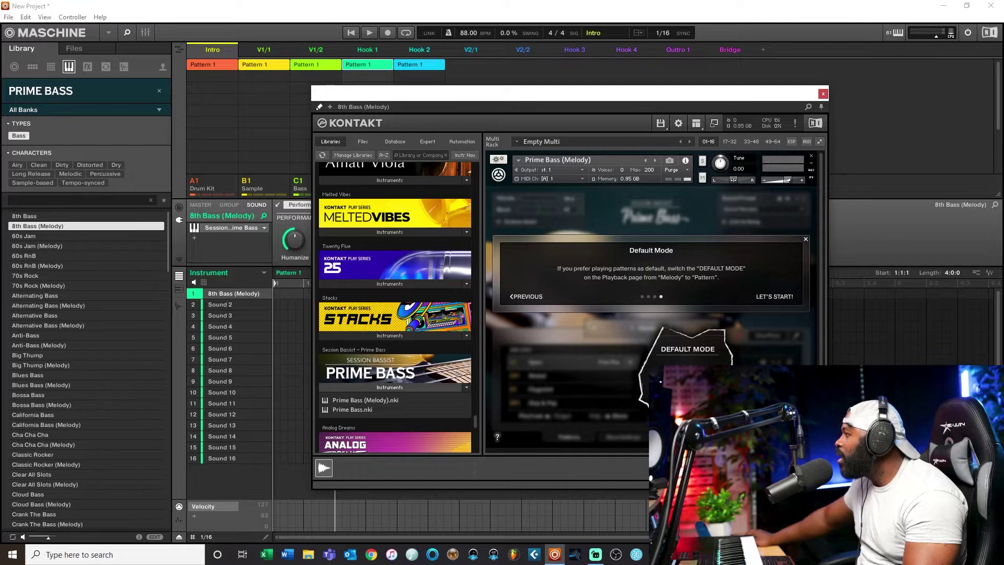
pyautogui.click(770, 299)
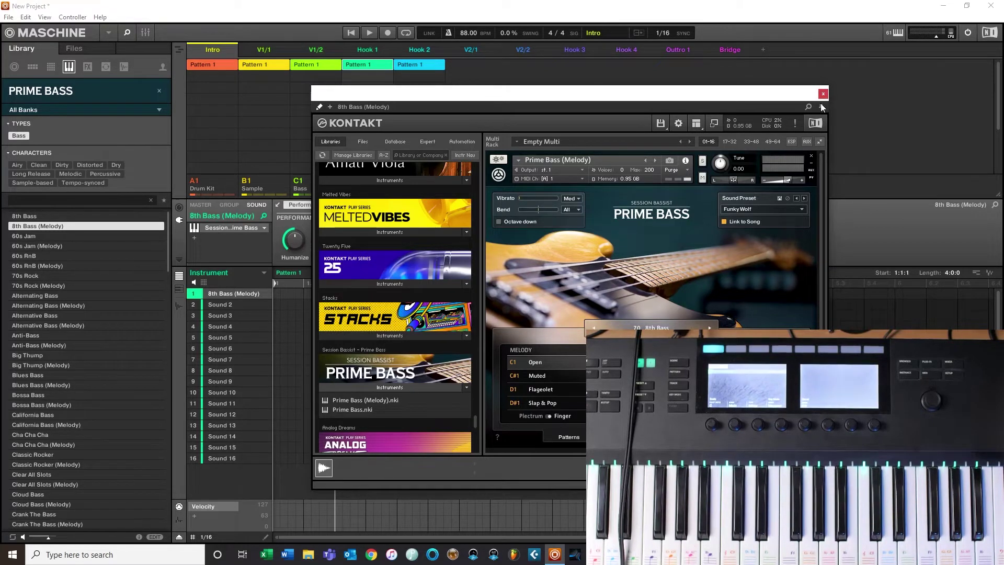
# - Raise the Prime Bass (Melody) instrument's output volume and close its plug-in window
pyautogui.moveTo(789, 179)
pyautogui.moveTo(790, 179); pyautogui.dragTo(798, 178)
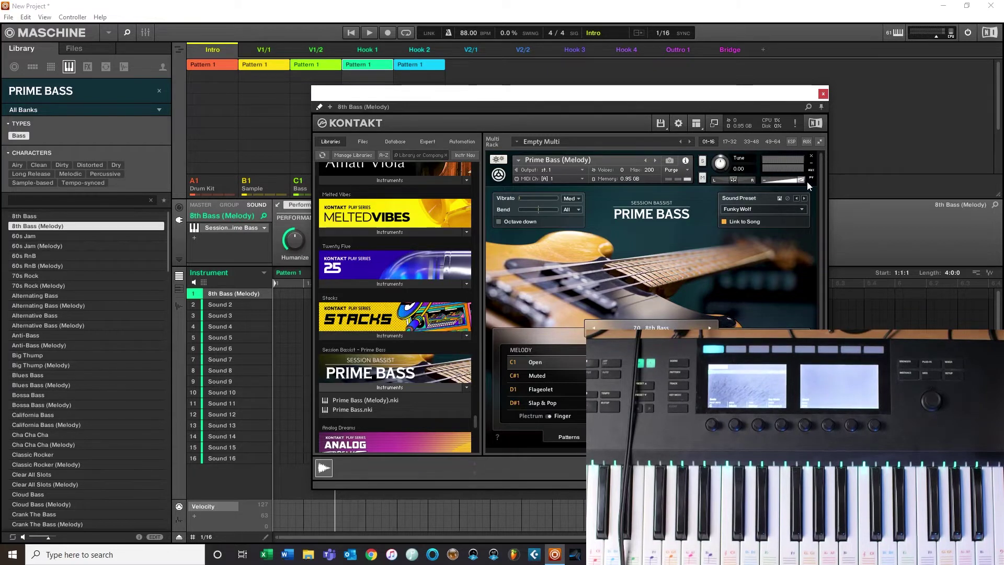
pyautogui.moveTo(753, 96); pyautogui.dragTo(797, 103)
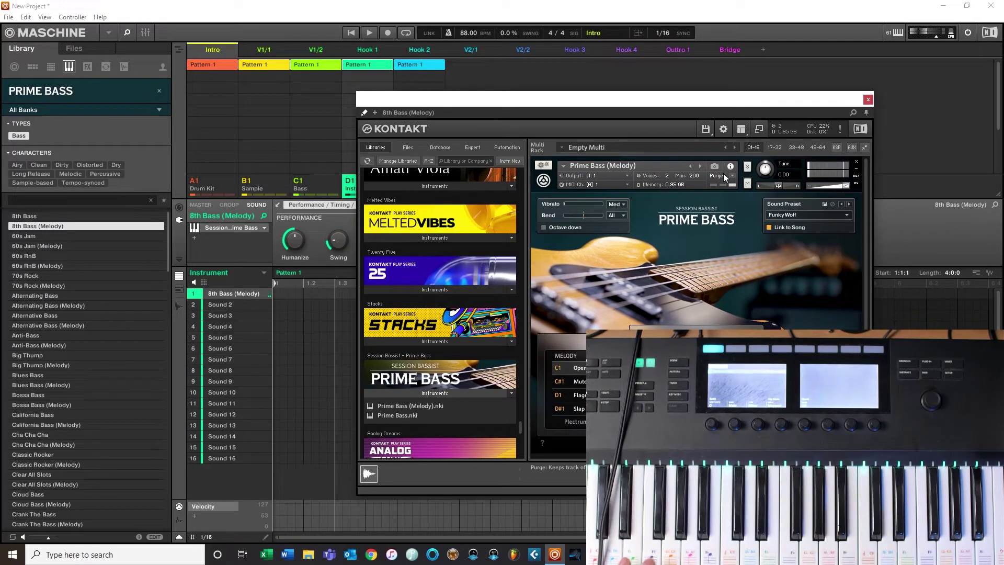
pyautogui.click(868, 99)
# - Play the Sample group's chord loop from the start and check its pitch with the tuner enabled in Guitar Rig 6
pyautogui.click(354, 33)
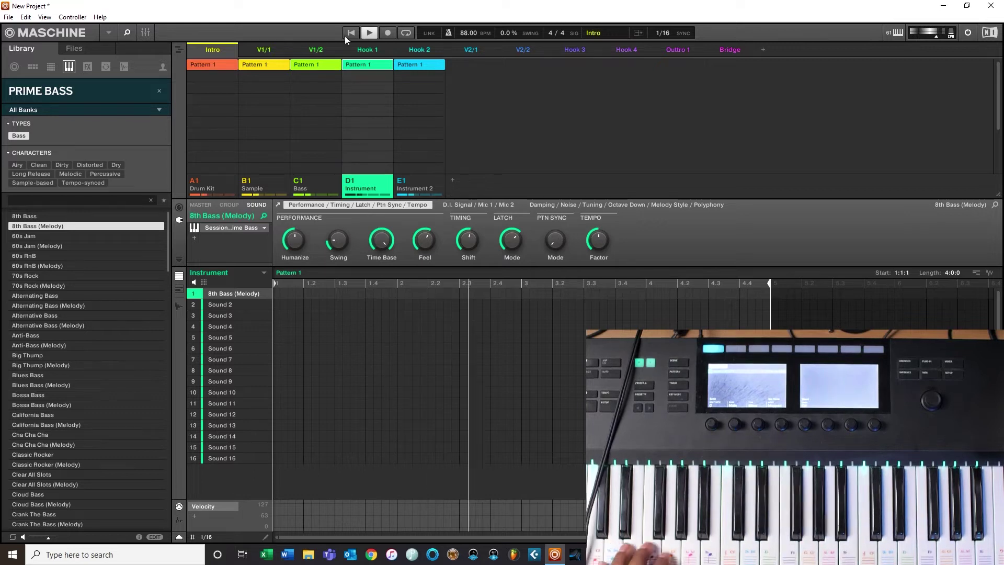
pyautogui.click(262, 182)
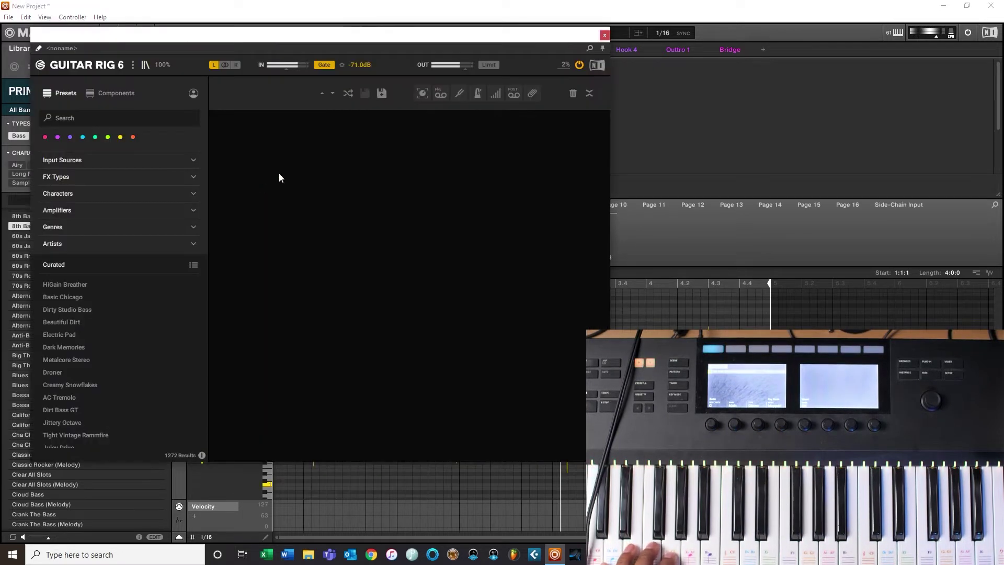
pyautogui.click(460, 93)
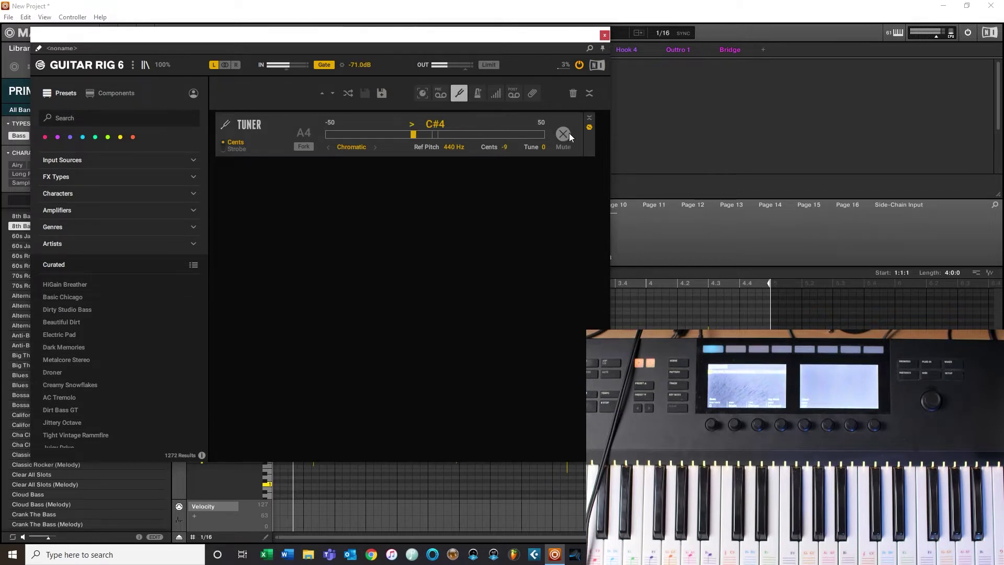
pyautogui.click(605, 35)
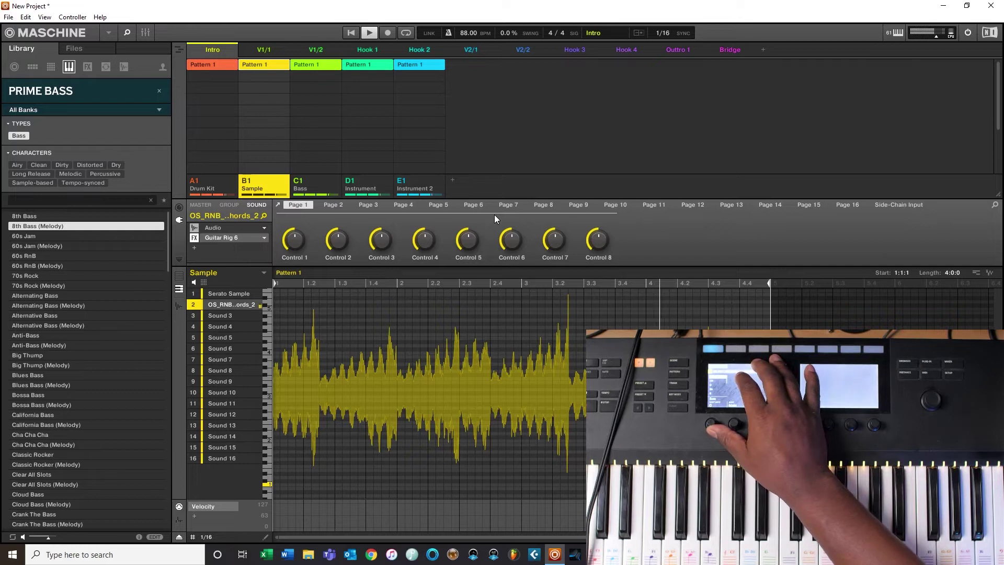
pyautogui.press('space')
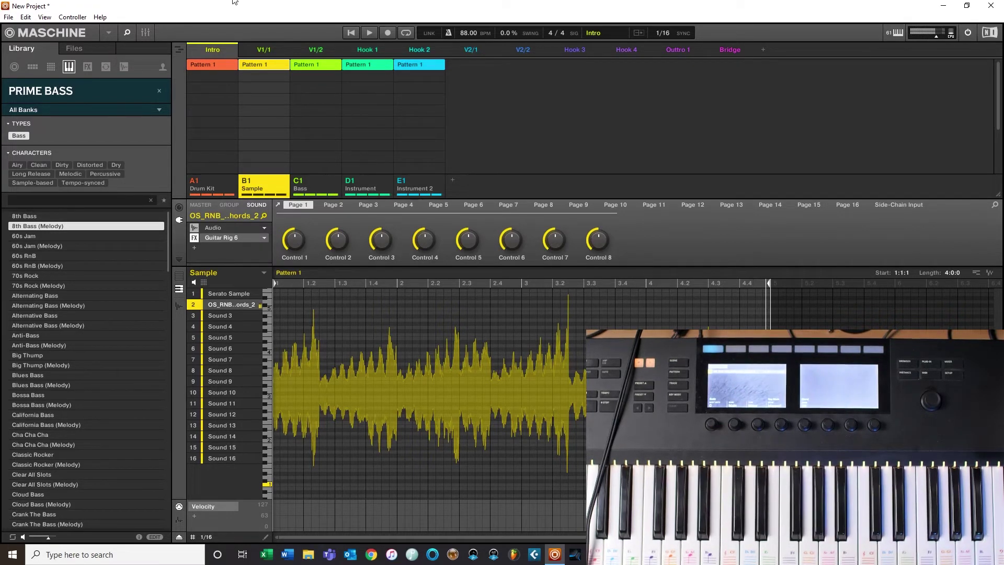
pyautogui.click(229, 226)
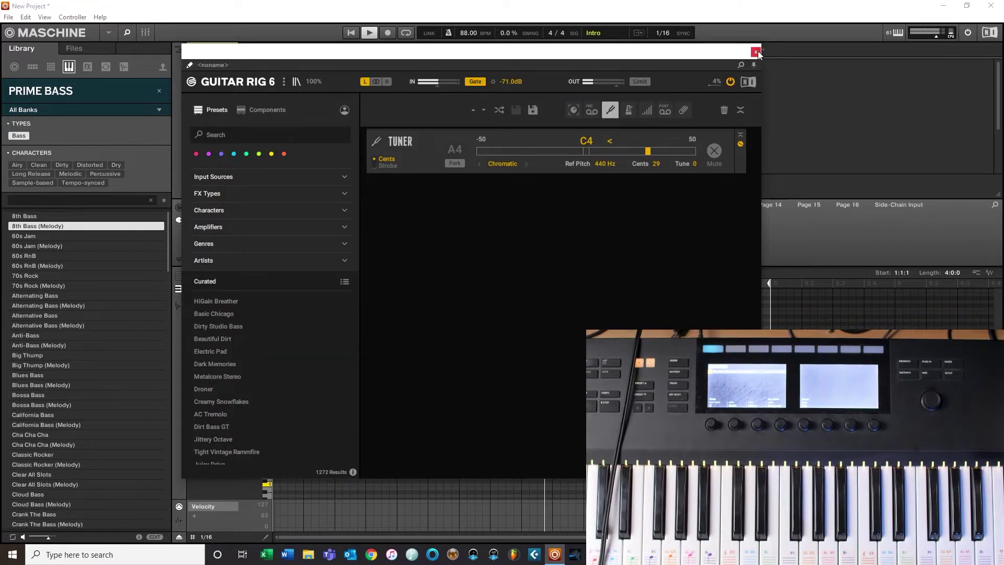
pyautogui.click(757, 52)
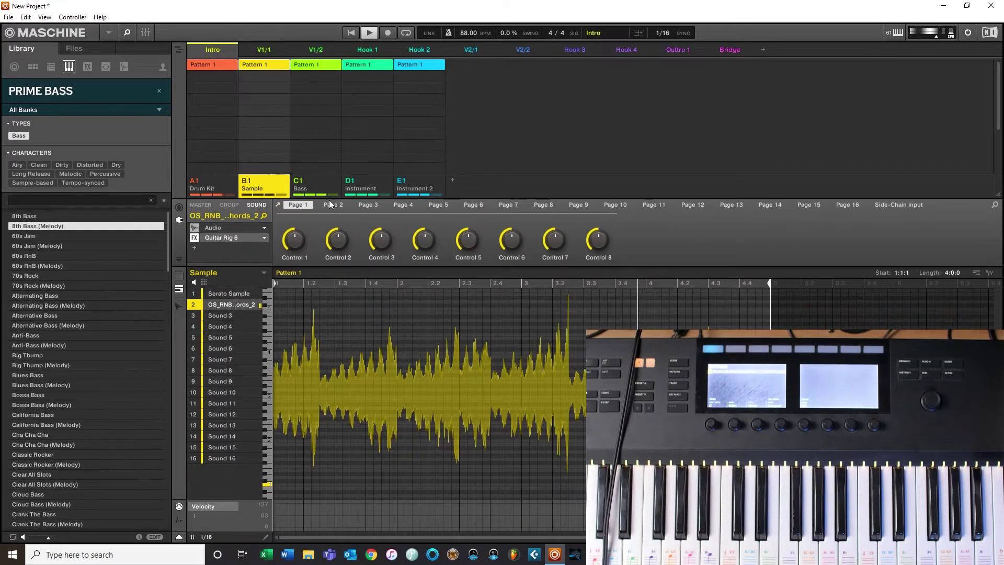
# - Audition the 8th Bass (Melody) sound in the Bass group over the loop, and examine the chord loop's sample for its key
pyautogui.click(323, 186)
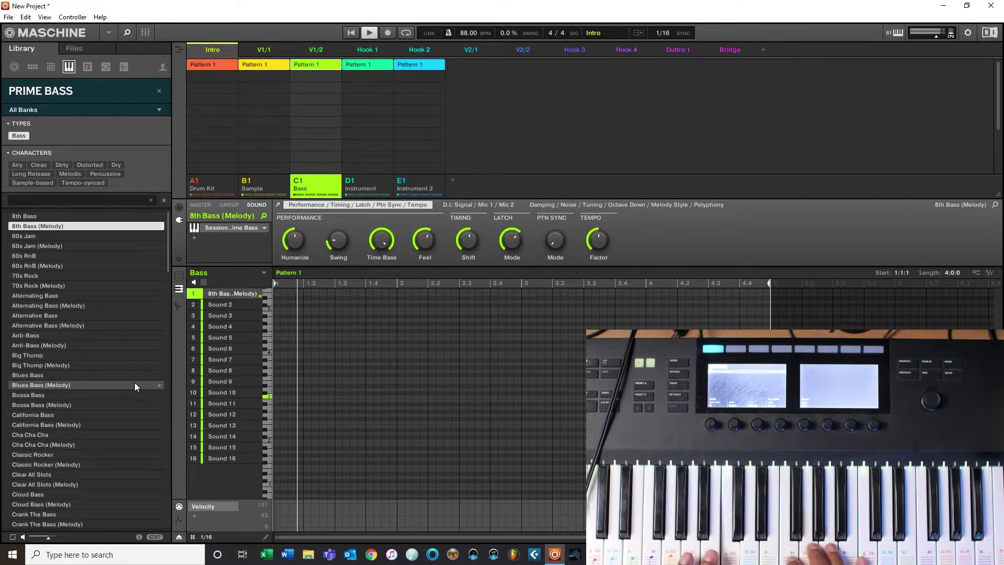
pyautogui.press('space')
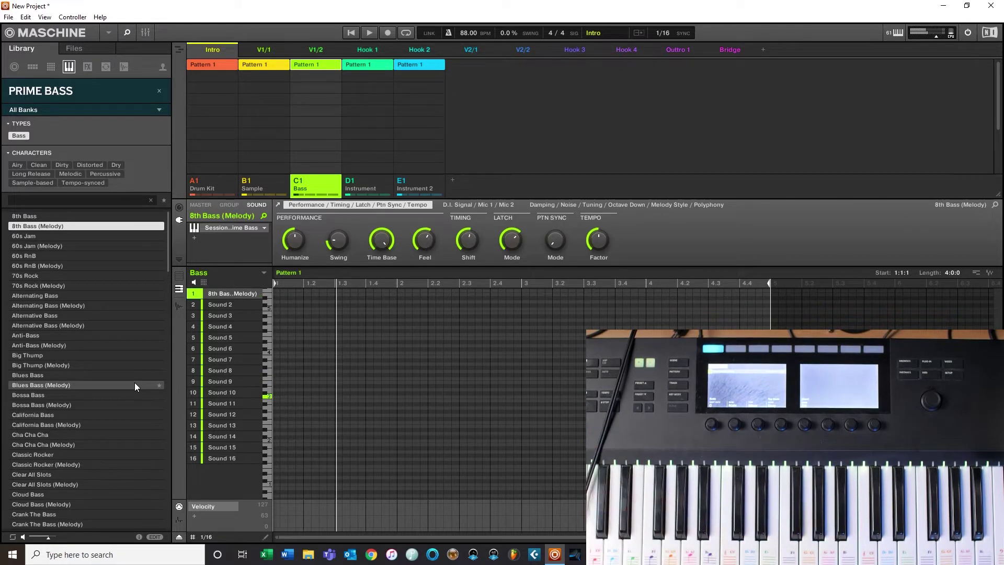
pyautogui.click(267, 183)
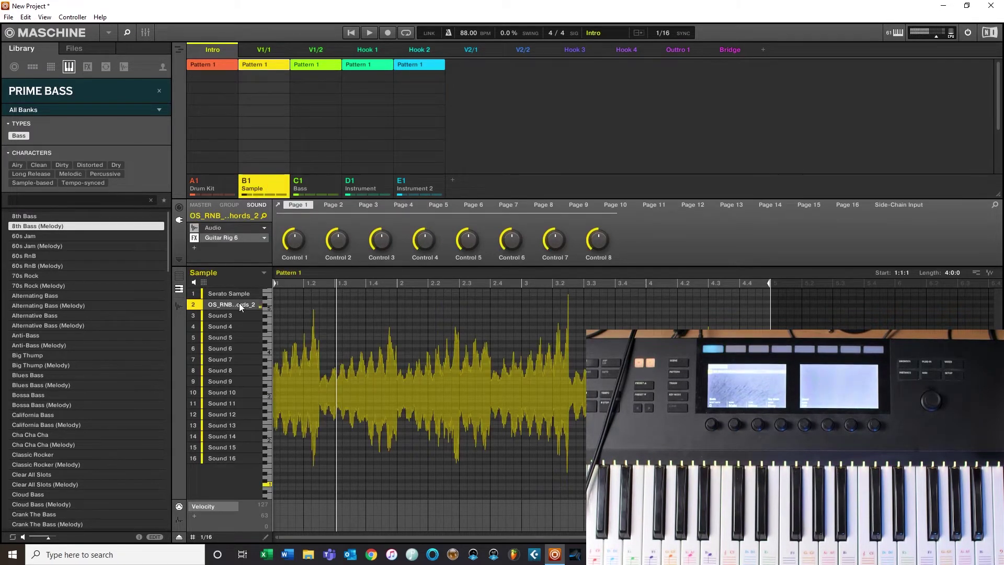
pyautogui.click(178, 302)
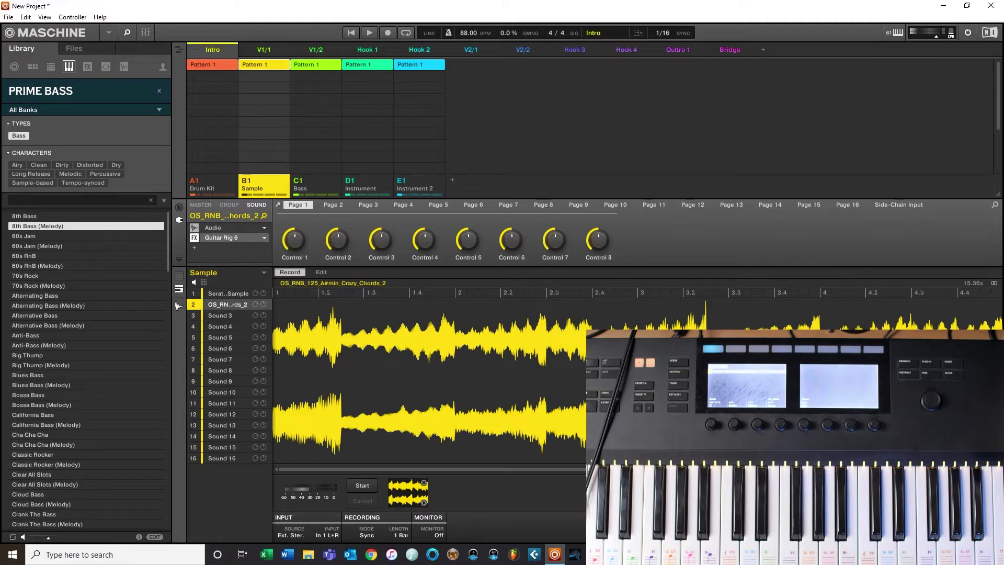
# - Open Prime Bass from the Bass group, move its window aside, and record a bass line into Pattern 1
pyautogui.click(314, 186)
pyautogui.click(225, 228)
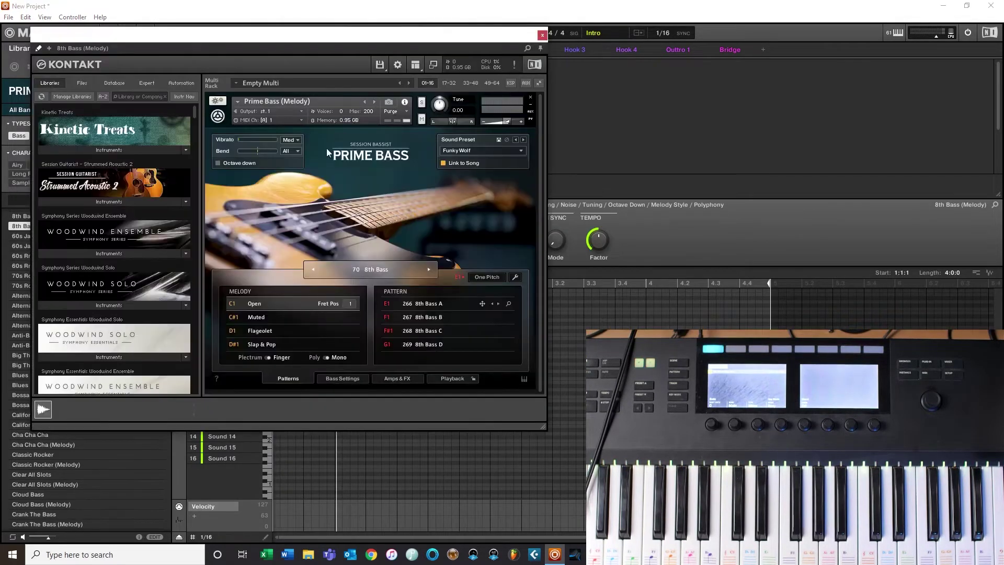
pyautogui.moveTo(366, 43); pyautogui.dragTo(662, 106)
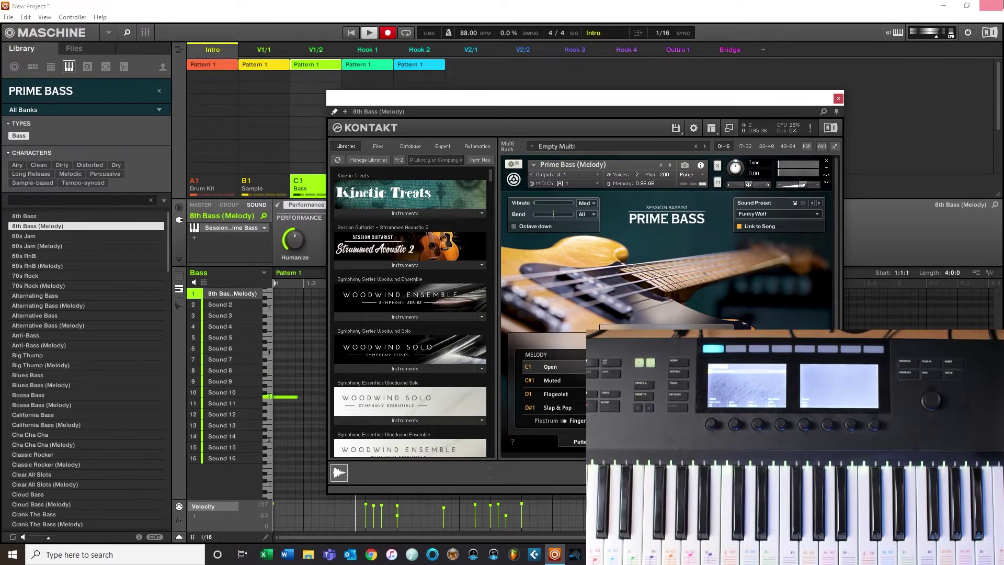
pyautogui.click(838, 98)
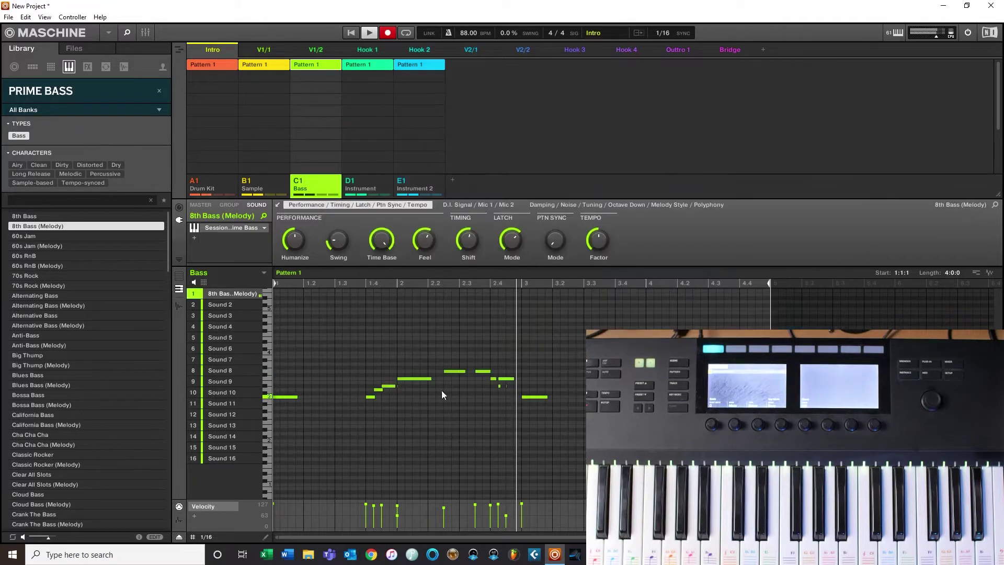
# - Delete the short stray notes below the bass line near 2.4 and the extra note at beat 2
pyautogui.moveTo(515, 382); pyautogui.dragTo(494, 398)
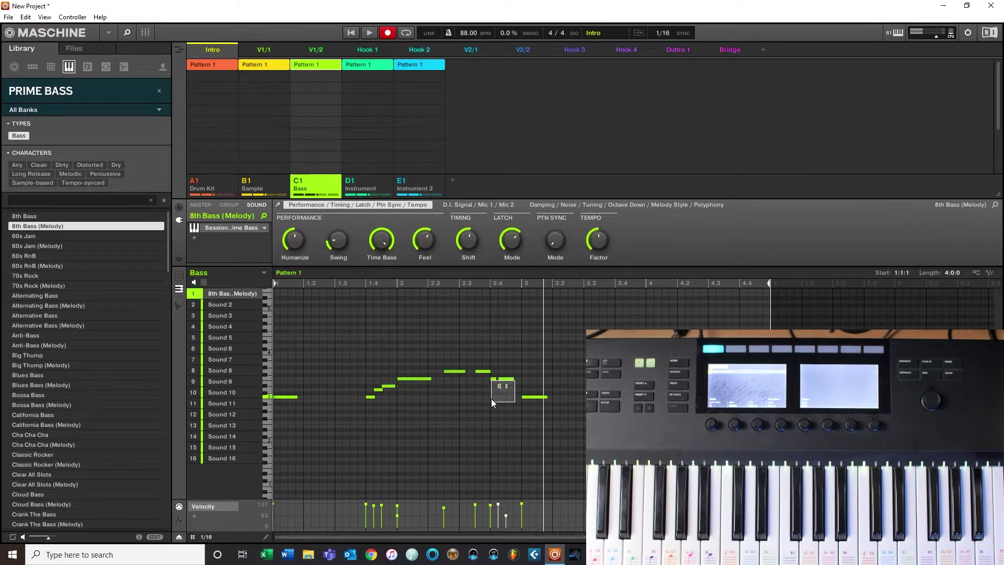
pyautogui.press('Delete')
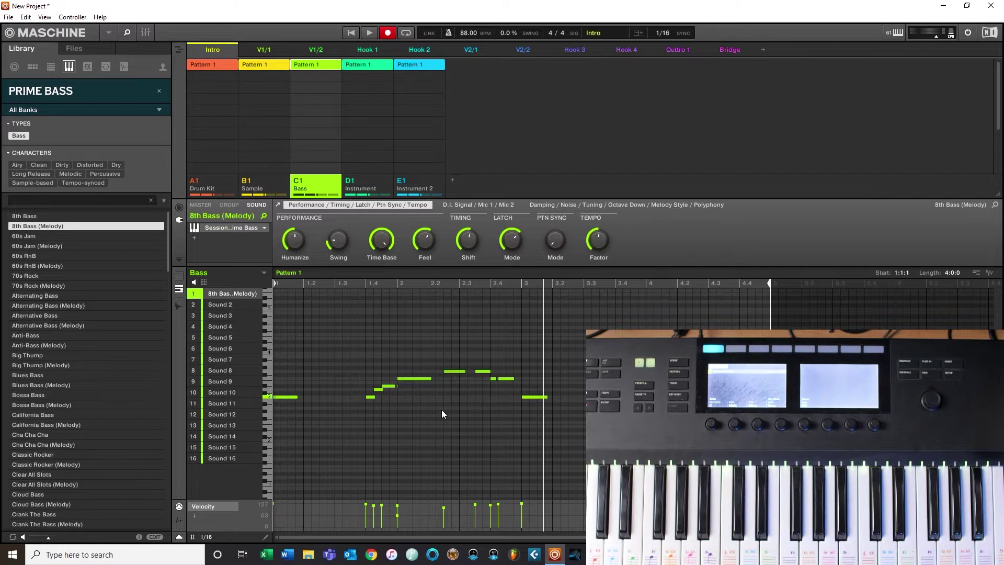
pyautogui.moveTo(426, 391); pyautogui.dragTo(395, 387)
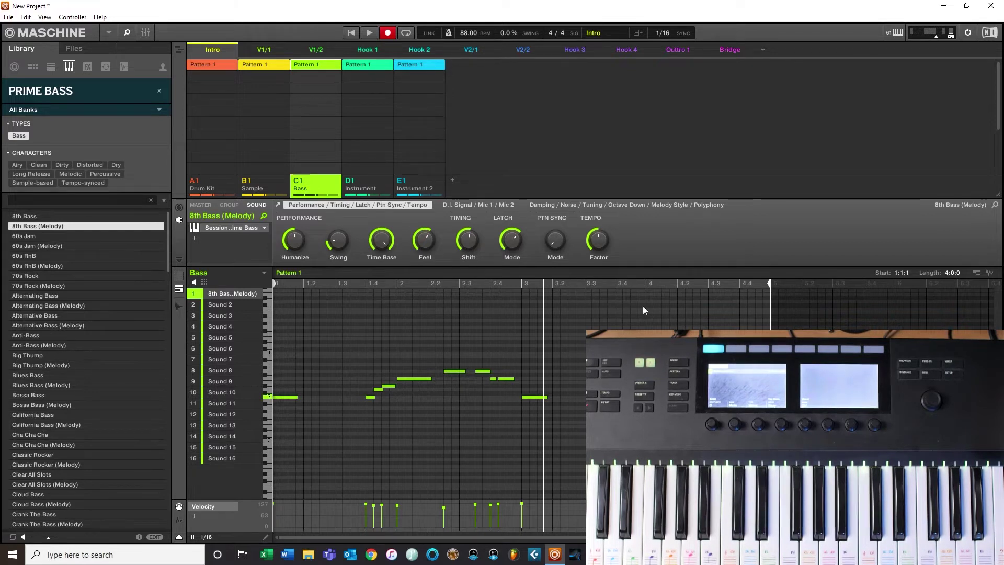
# - Reopen Prime Bass and overdub a lower layer of pattern keyswitch notes beneath the bass line in the Bass group's Pattern 1
pyautogui.click(249, 228)
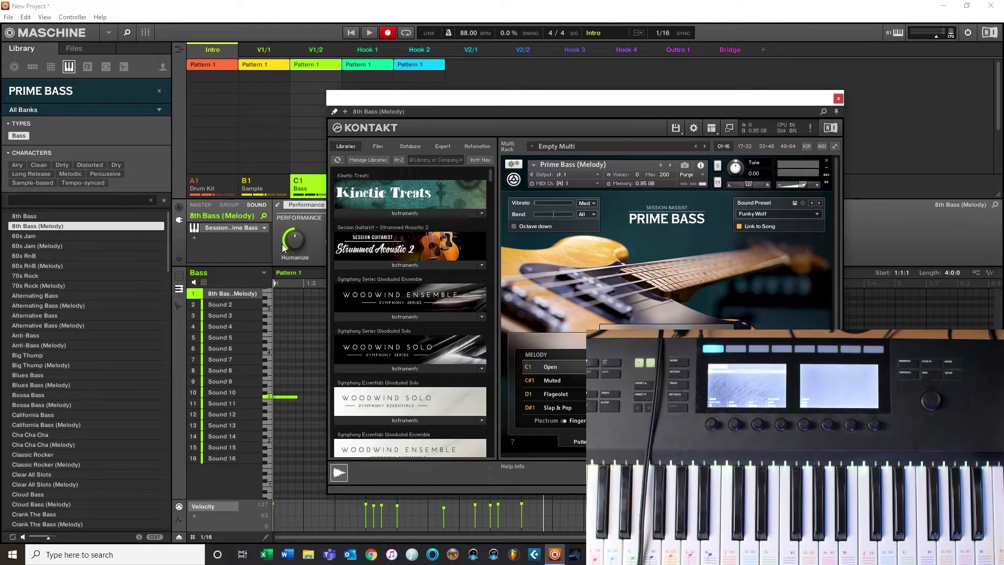
pyautogui.moveTo(592, 102); pyautogui.dragTo(762, 85)
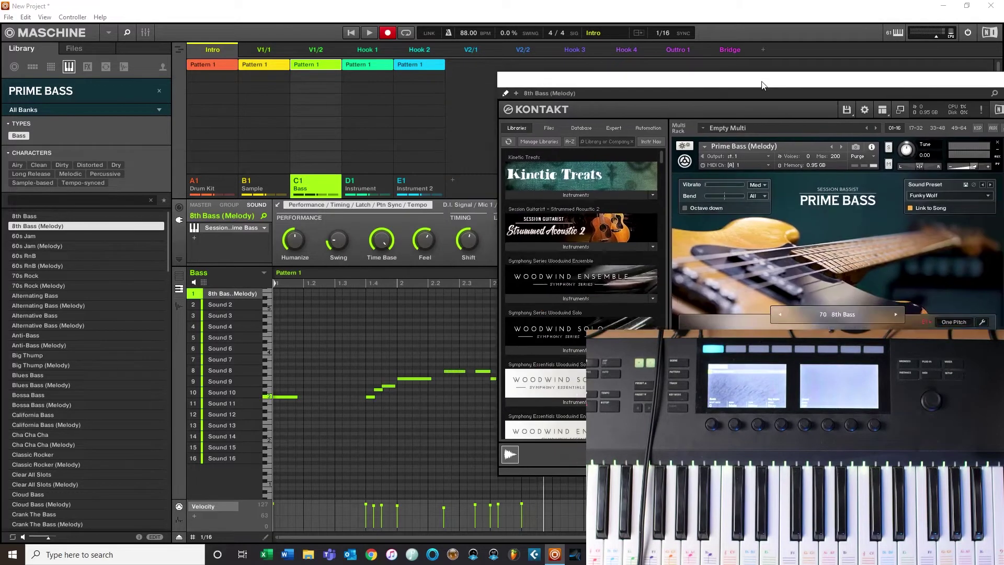
pyautogui.press('space')
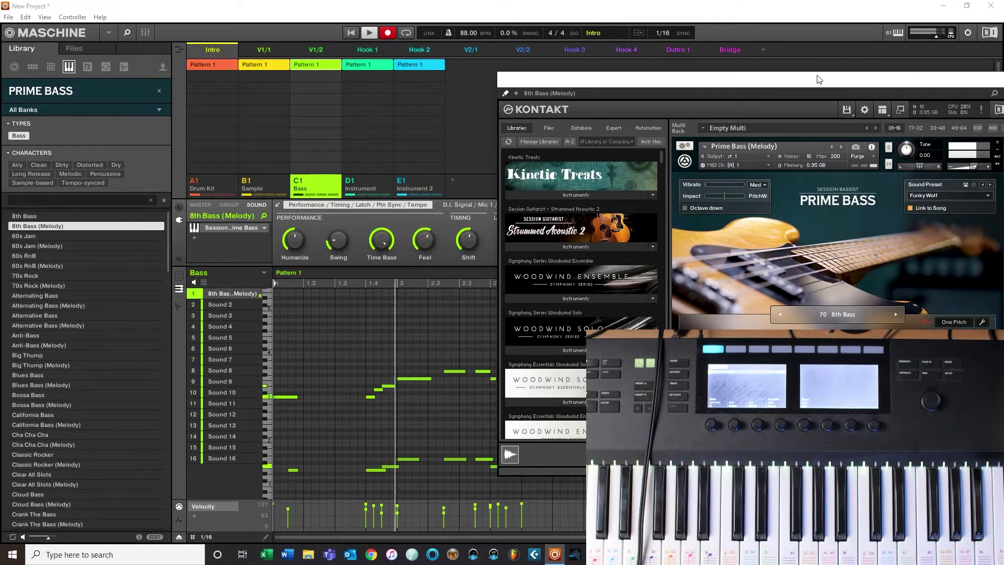
pyautogui.moveTo(721, 82); pyautogui.dragTo(427, 60)
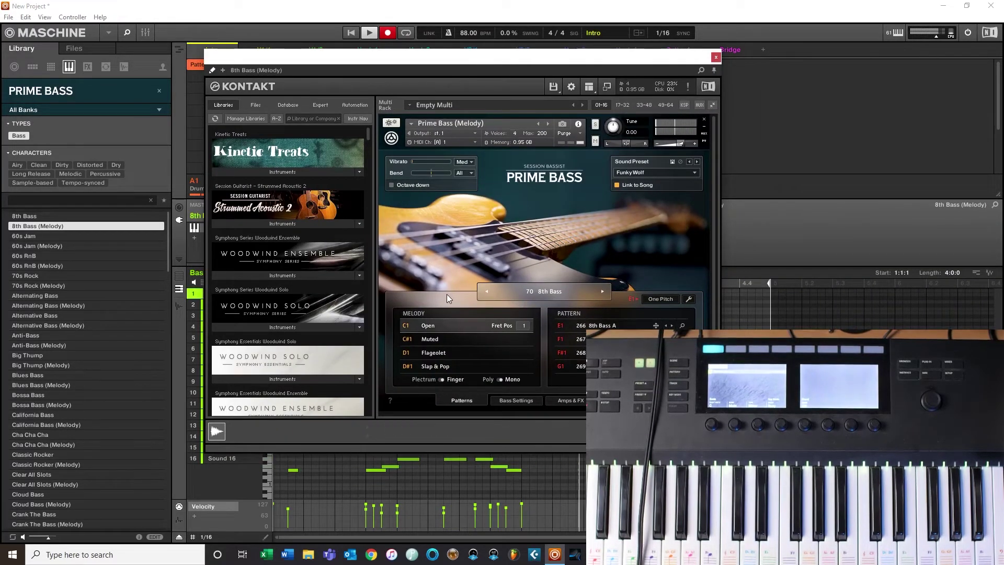
pyautogui.click(715, 57)
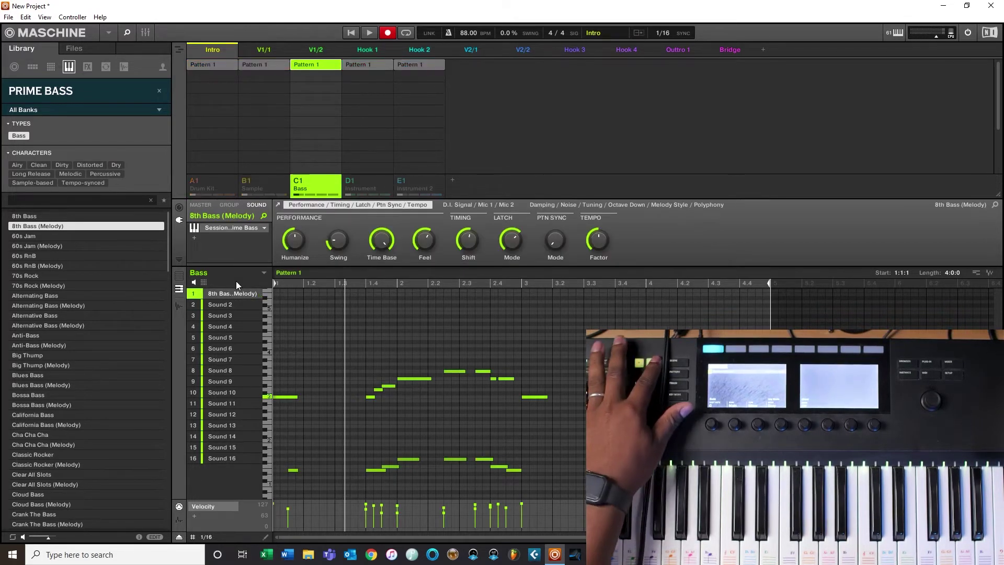
# - Play the bass pattern and load the Skreamer distortion into the empty first slot of Prime Bass's Amps & FX chain
pyautogui.click(365, 32)
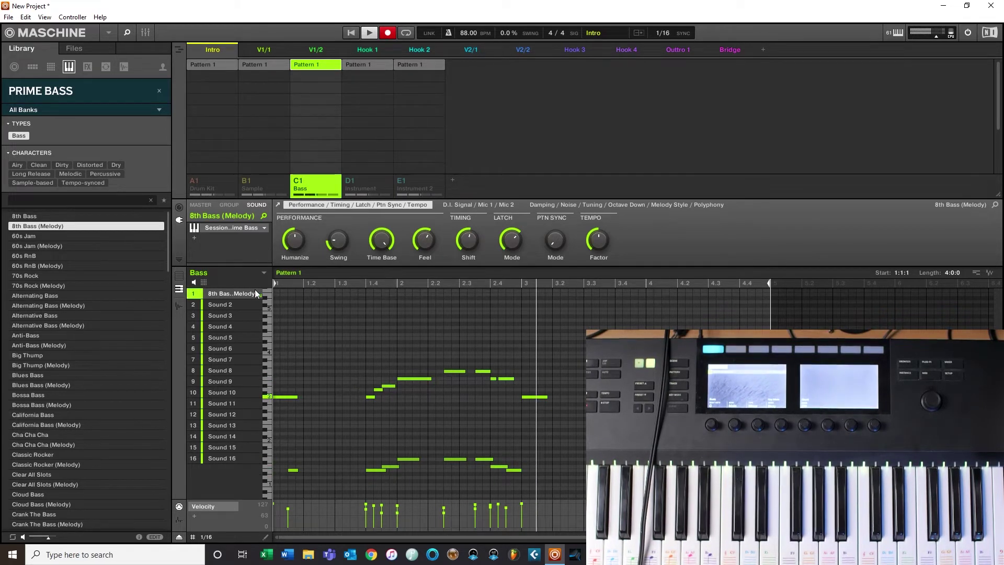
pyautogui.click(226, 229)
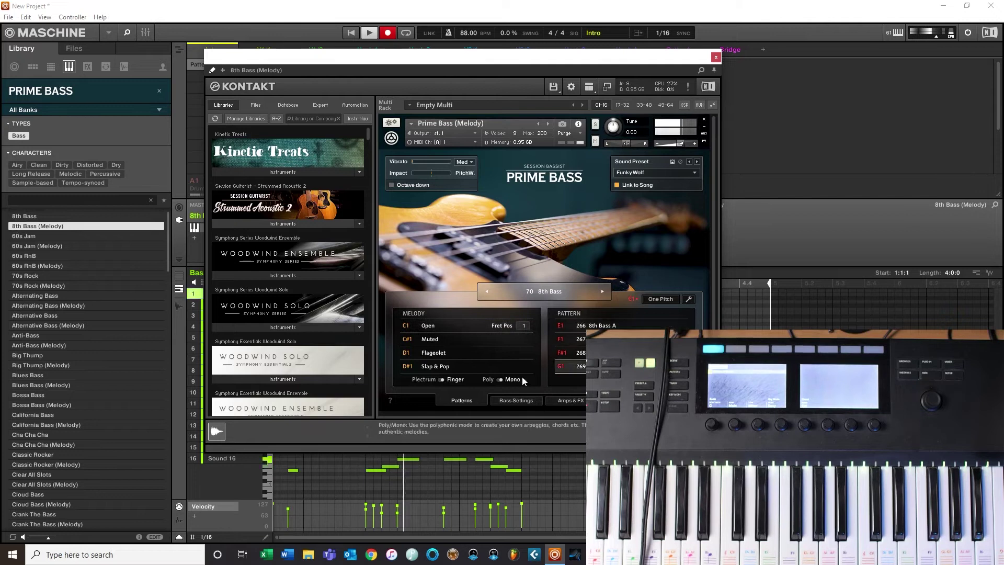
pyautogui.click(573, 402)
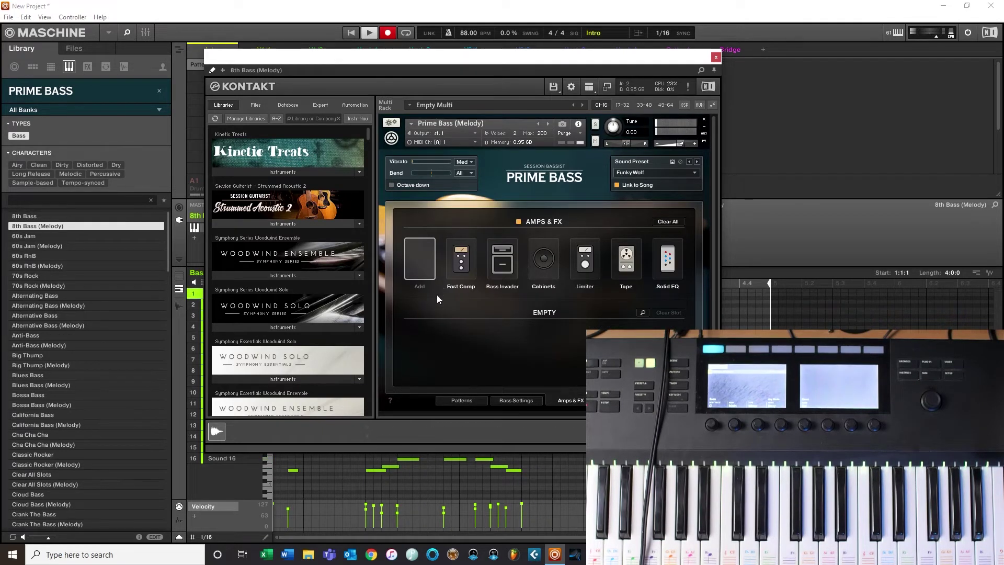
pyautogui.click(428, 265)
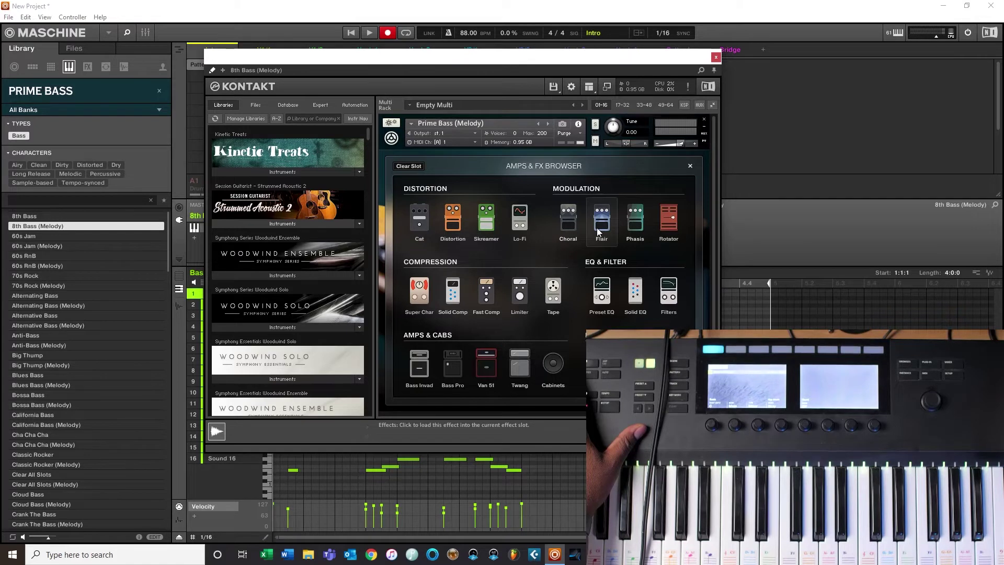
pyautogui.click(484, 220)
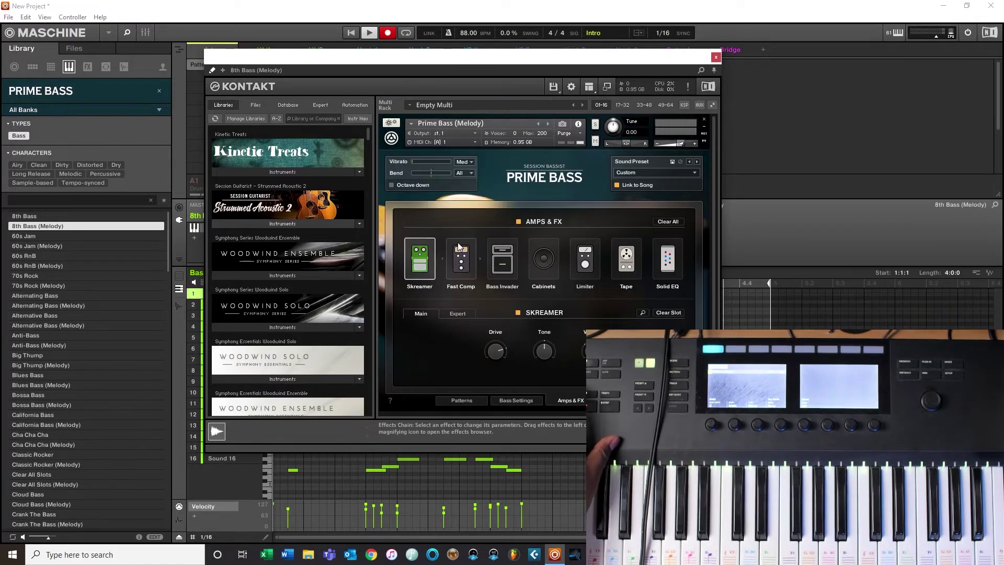
# - Set the Skreamer's Tone to 62.5 % while the bass pattern plays
pyautogui.press('space')
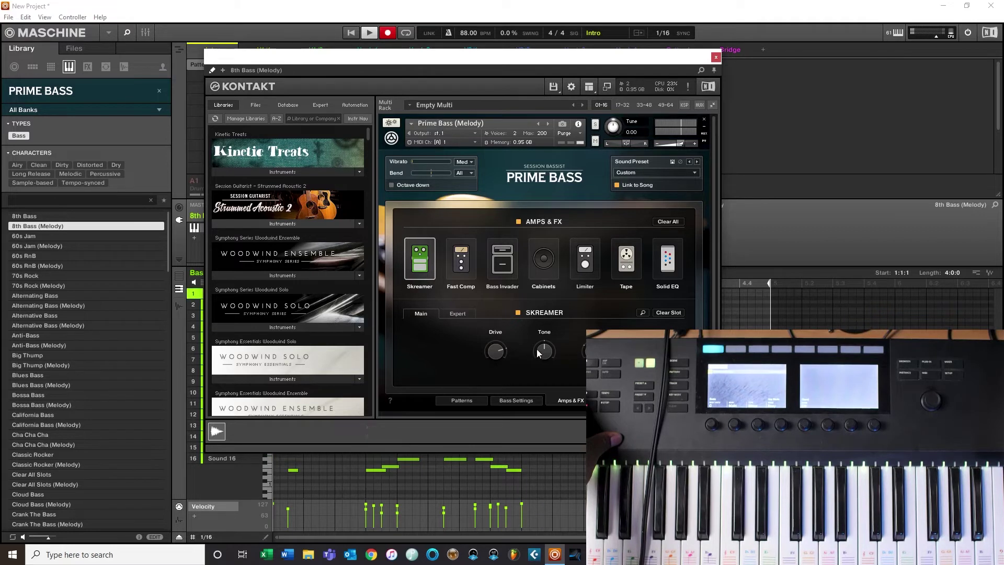
pyautogui.moveTo(535, 358); pyautogui.dragTo(544, 334)
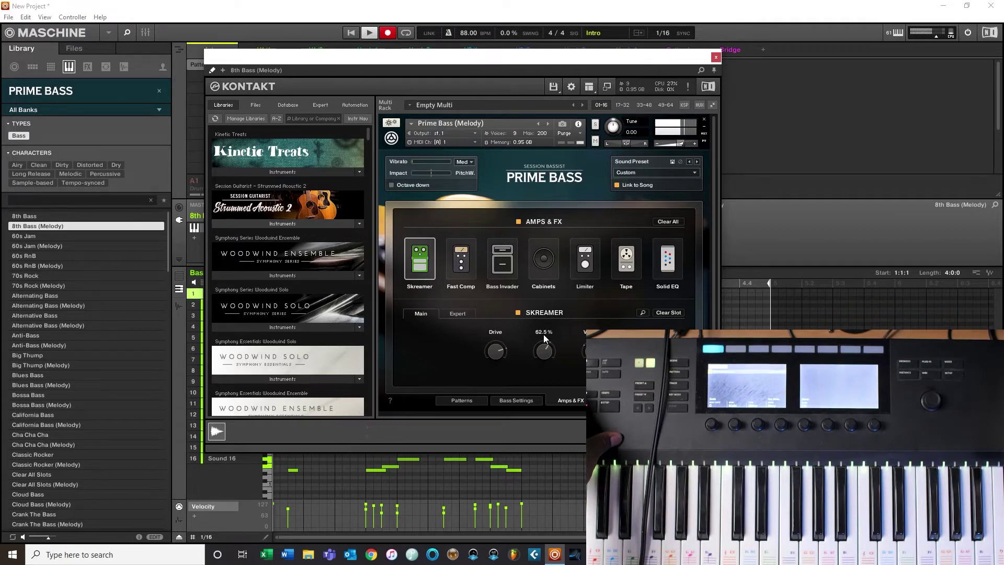
# - Raise the Fast Comp's Input slightly and set its Ratio to 3.8:1
pyautogui.click(456, 269)
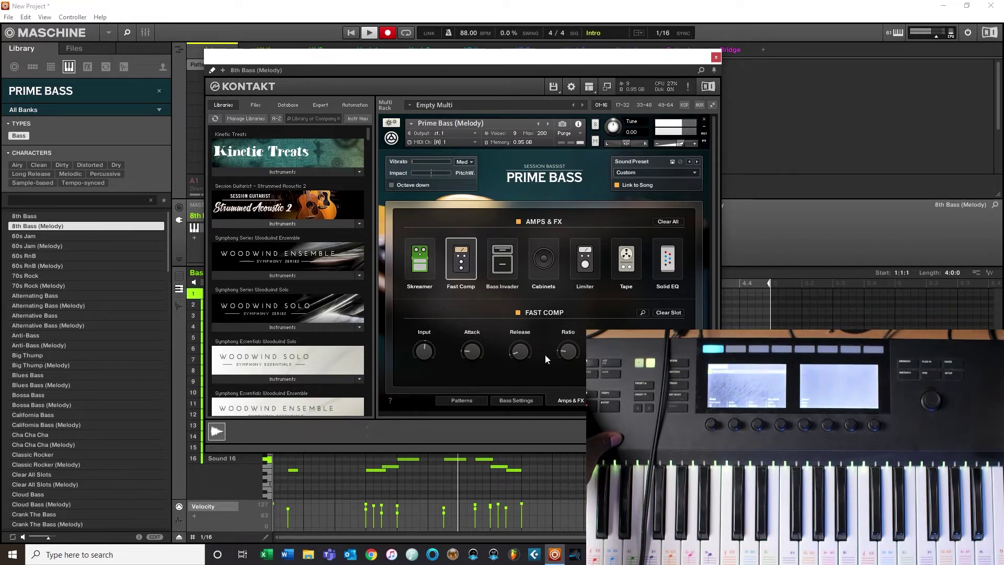
pyautogui.moveTo(426, 348)
pyautogui.scroll(2, 429, 338)
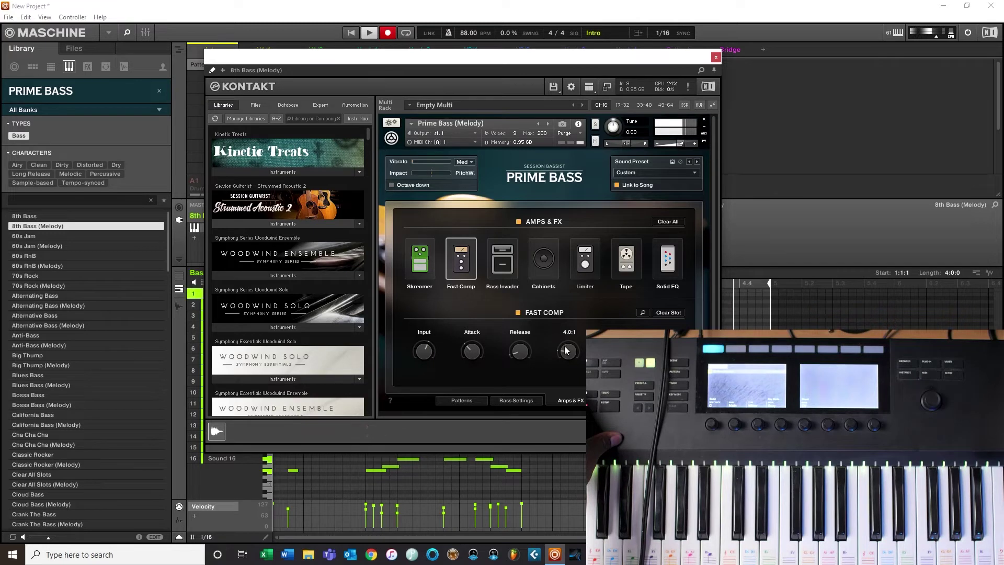
pyautogui.moveTo(567, 347); pyautogui.dragTo(567, 352)
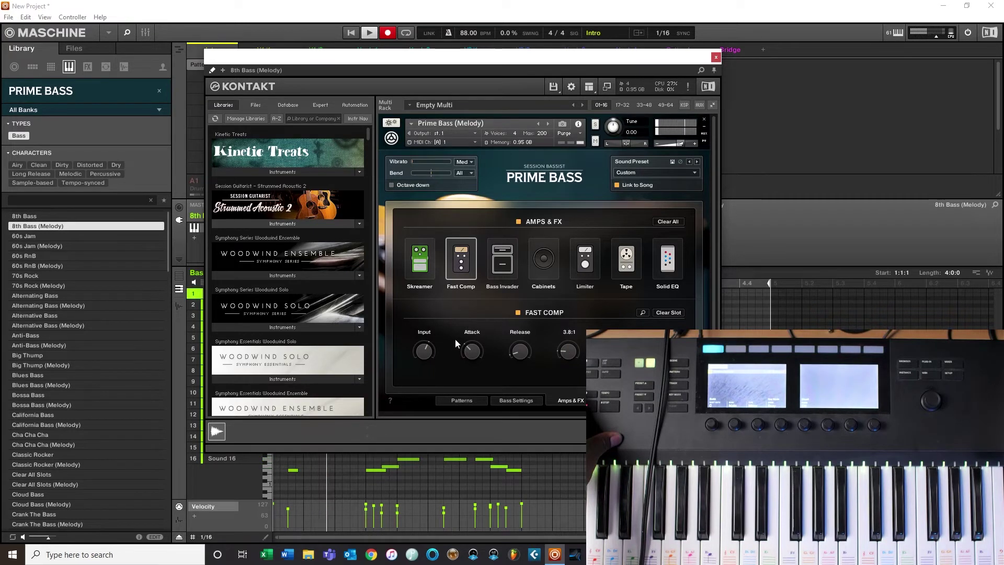
# - Audition the Cabinets models up to 11 Small (Guitar), raising the cabinet's Volume along the way
pyautogui.click(550, 268)
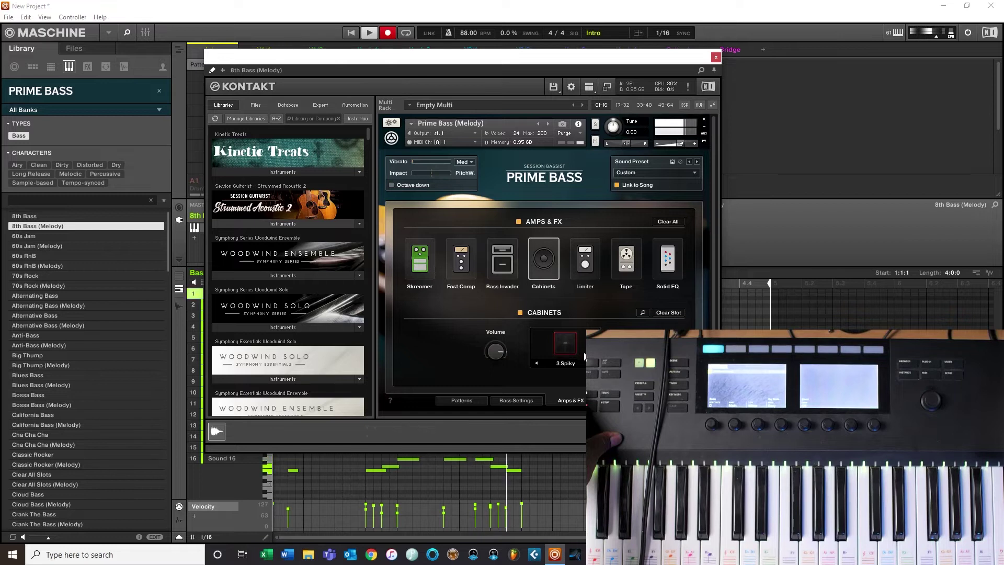
pyautogui.click(595, 363)
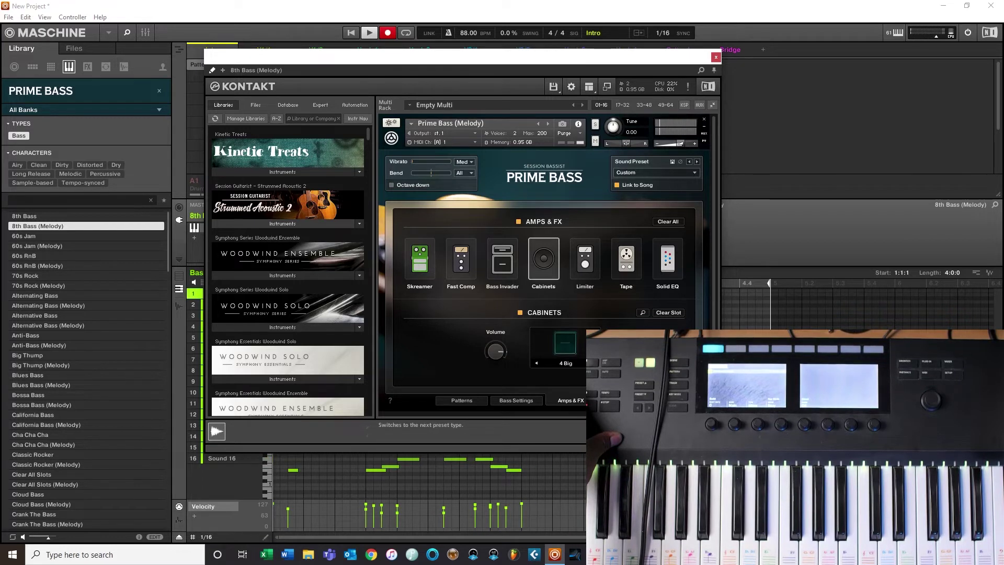
pyautogui.moveTo(497, 350)
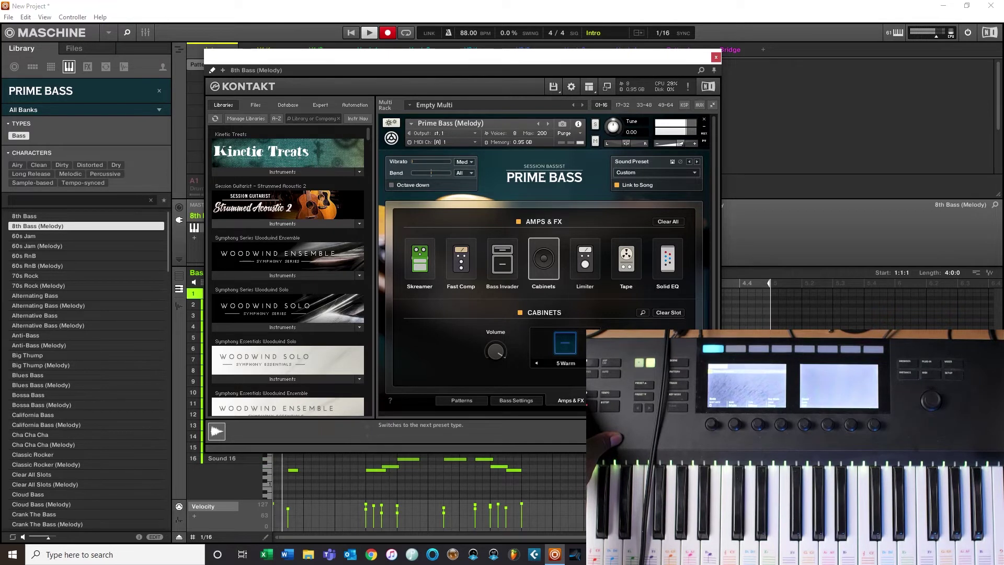
pyautogui.click(595, 363)
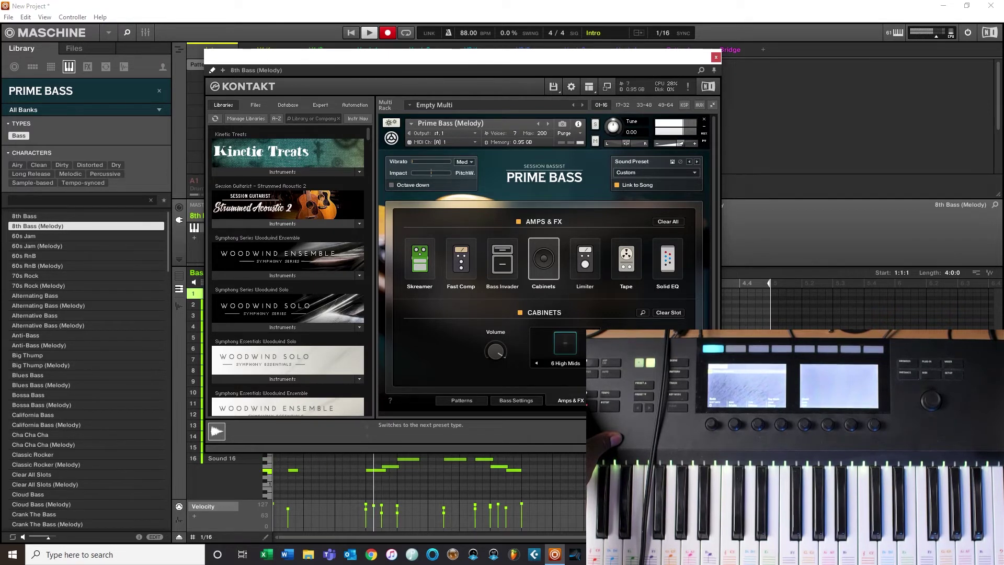
pyautogui.click(595, 363)
pyautogui.click(595, 363)
pyautogui.click(595, 363)
pyautogui.click(595, 363)
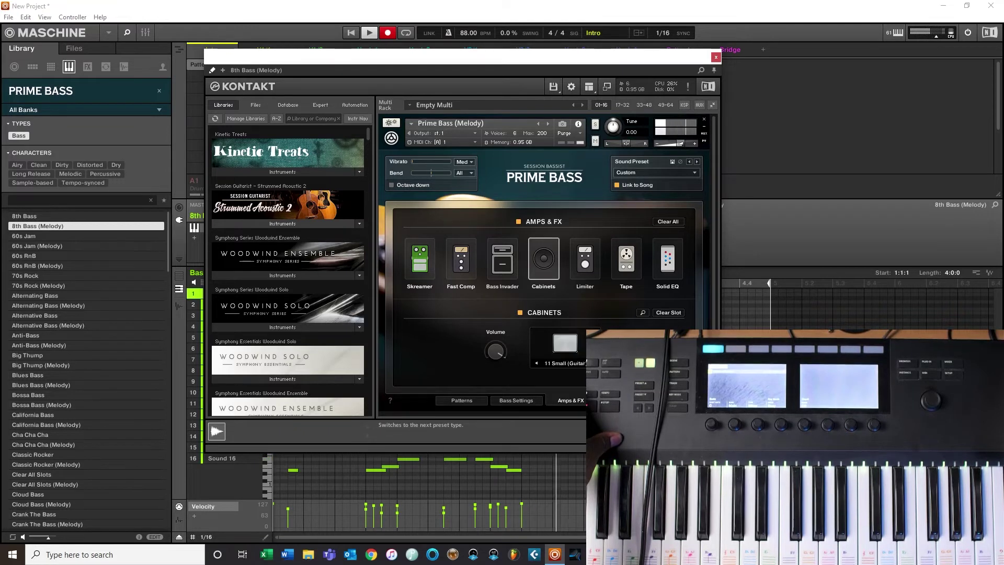
# - Move the Skreamer within the effects chain to the slot between Bass Invader and Cabinets
pyautogui.moveTo(420, 262); pyautogui.dragTo(512, 275)
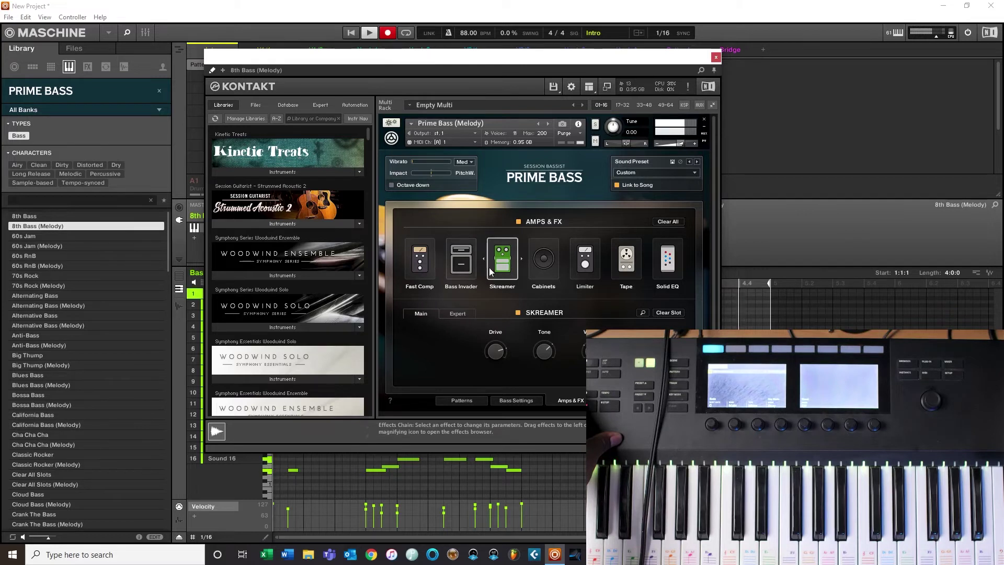
pyautogui.moveTo(501, 262); pyautogui.dragTo(557, 269)
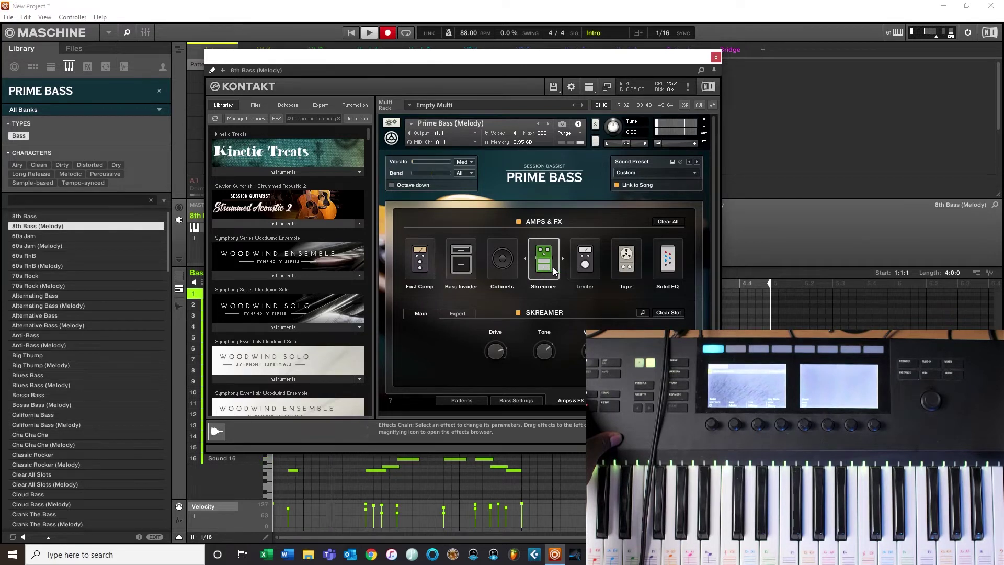
pyautogui.moveTo(544, 262); pyautogui.dragTo(491, 268)
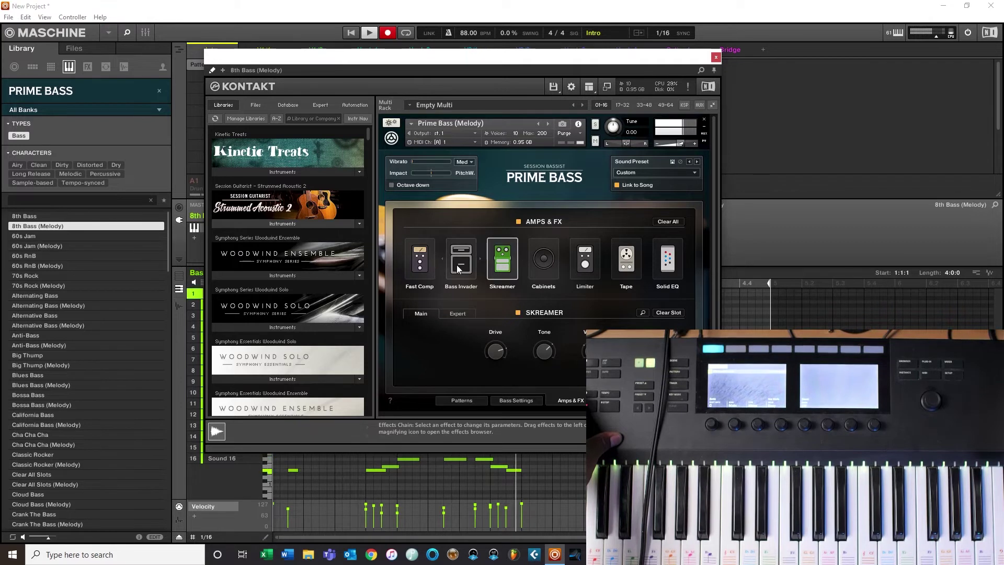
pyautogui.click(458, 269)
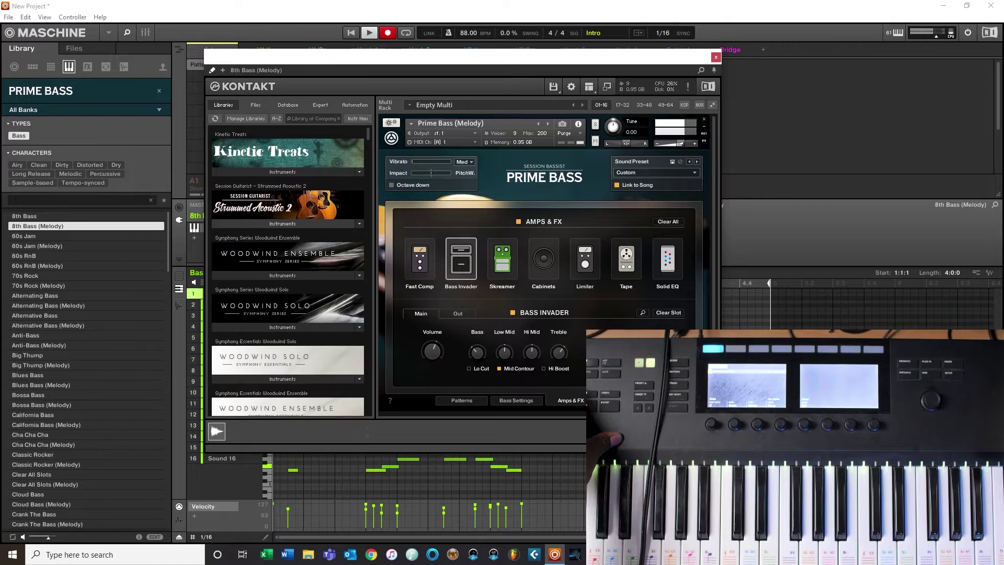
# - Clear the Skreamer from the third slot and load the Tape effect in its place
pyautogui.click(503, 267)
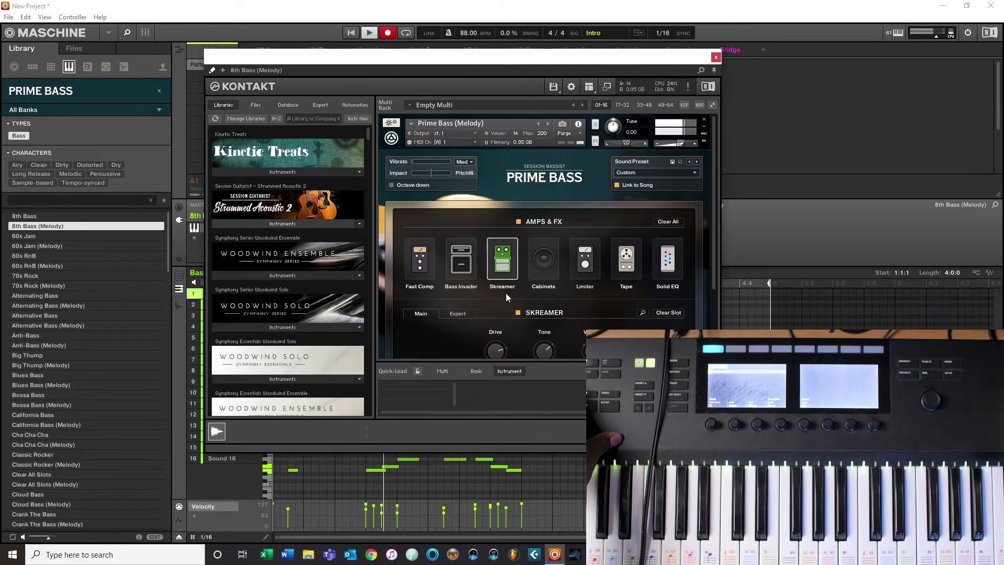
pyautogui.click(672, 313)
pyautogui.click(511, 259)
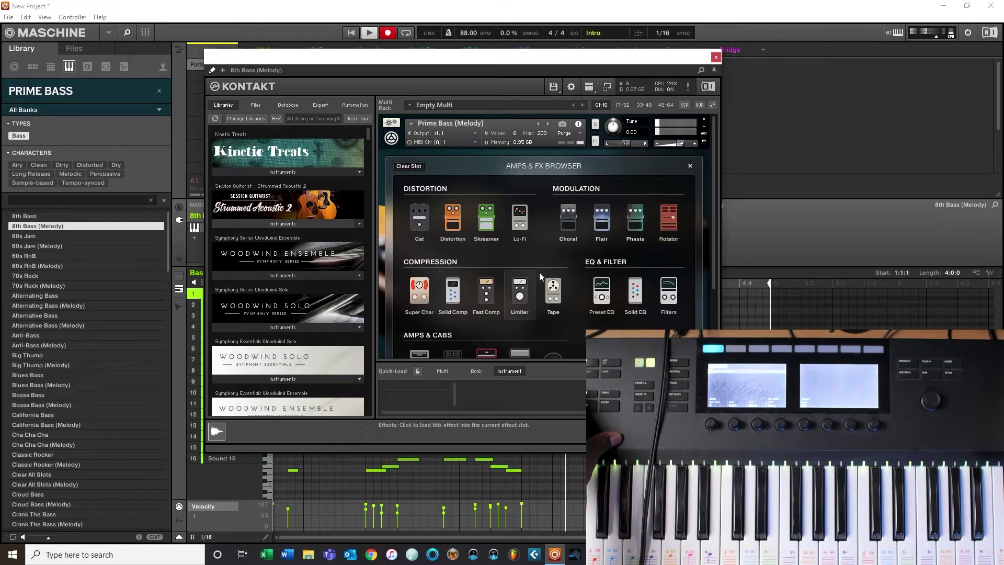
pyautogui.scroll(-1, 549, 272)
pyautogui.scroll(-1, 549, 272)
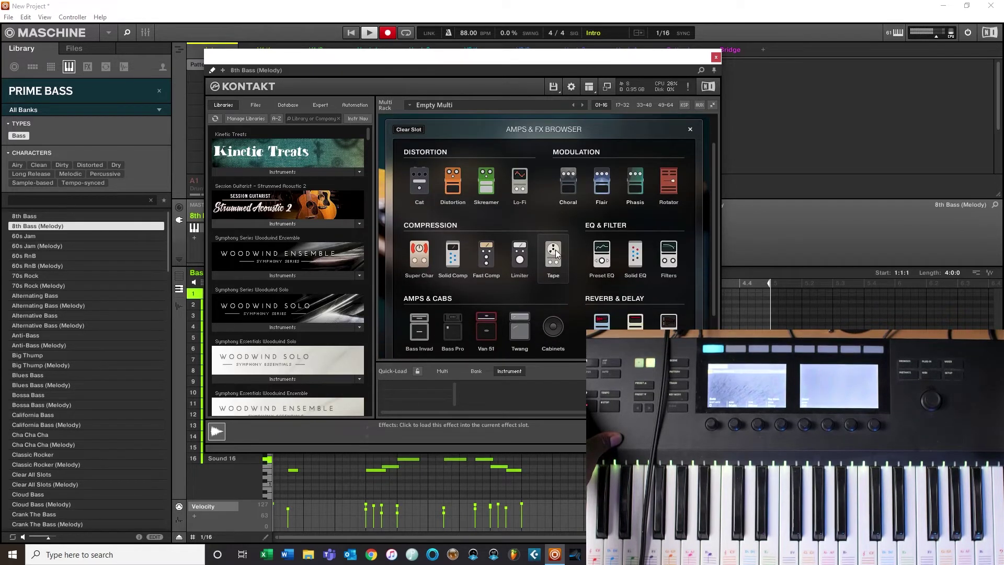
pyautogui.click(550, 262)
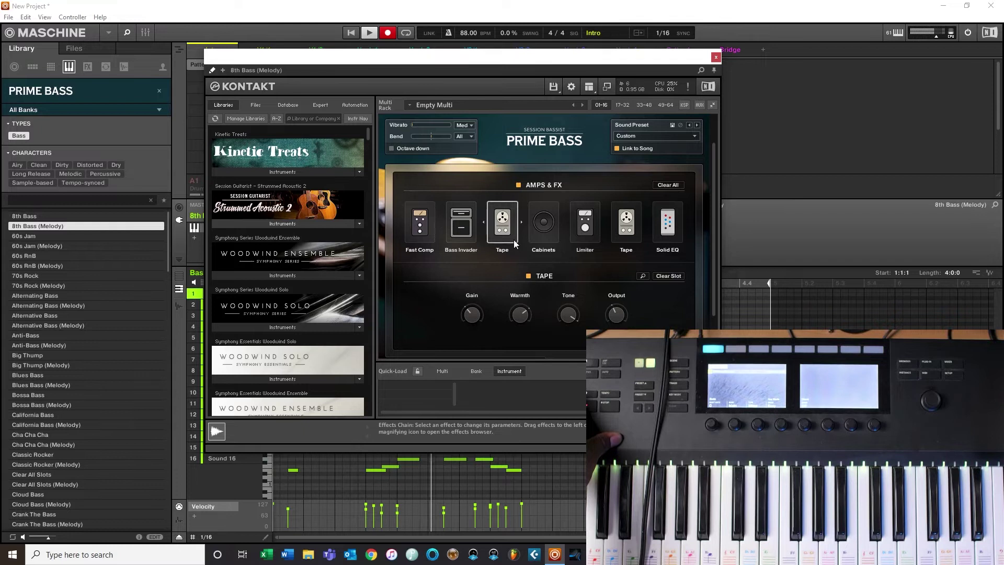
# - Raise the Solid EQ's Hi Freq and set its low gain to 3.7 dB and low-mid gain to 1.8 dB
pyautogui.click(586, 230)
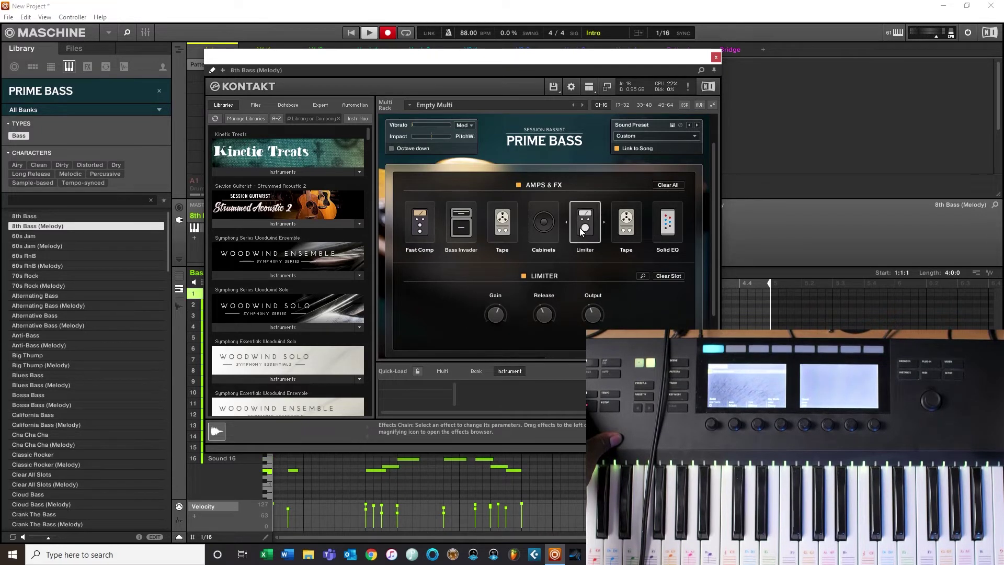
pyautogui.moveTo(594, 228); pyautogui.dragTo(583, 230)
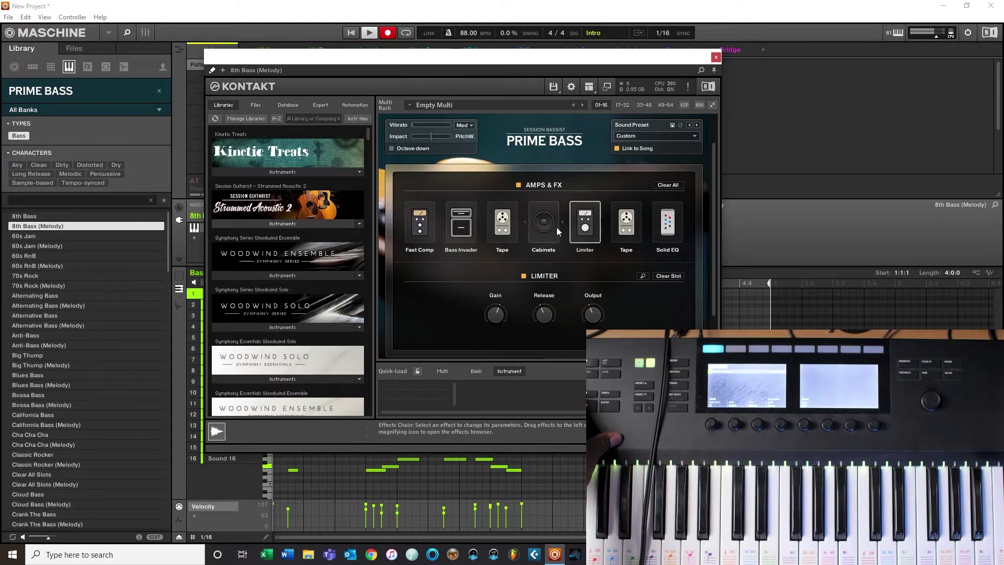
pyautogui.click(673, 232)
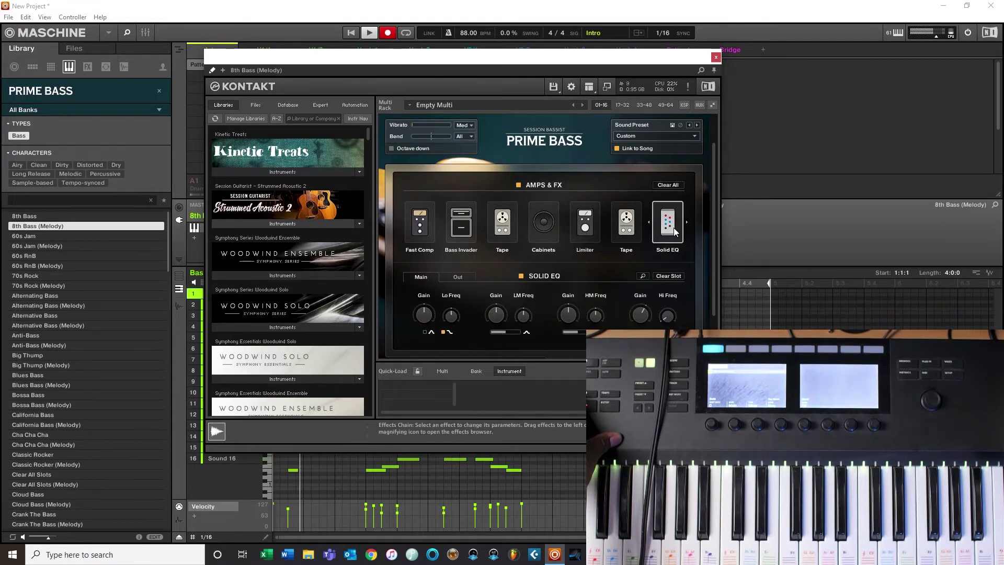
pyautogui.moveTo(668, 314)
pyautogui.moveTo(668, 314); pyautogui.dragTo(670, 296)
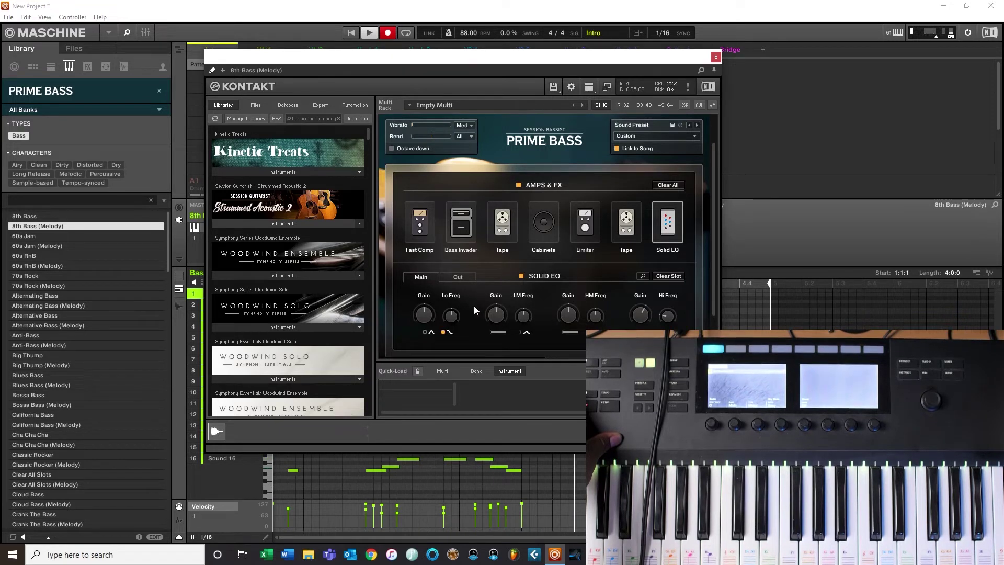
pyautogui.moveTo(427, 314)
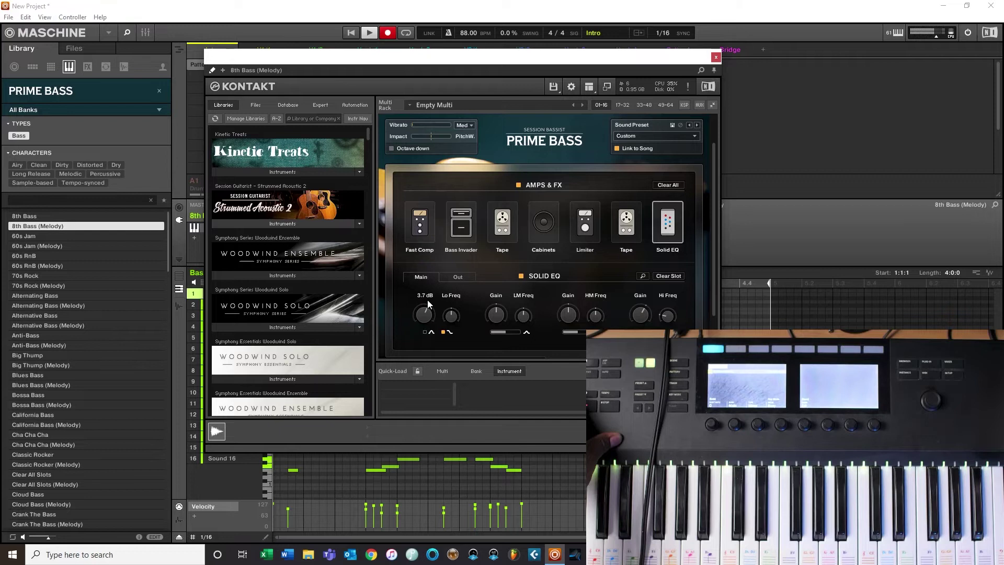
pyautogui.moveTo(500, 303)
pyautogui.moveTo(501, 303); pyautogui.dragTo(500, 318)
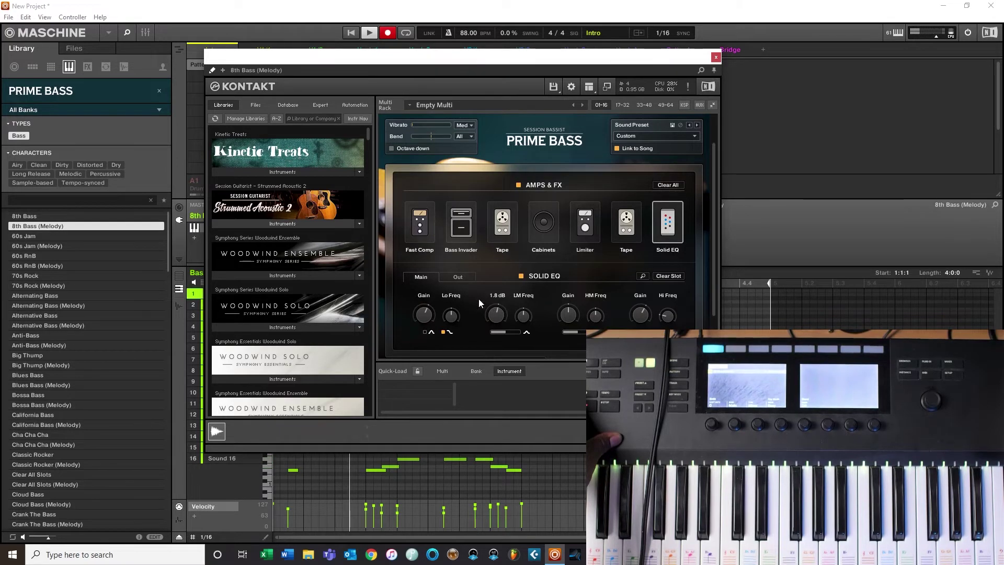
# - Set the Solid EQ's Output to 3.3 dB and close the Kontakt window
pyautogui.click(463, 277)
pyautogui.moveTo(545, 314)
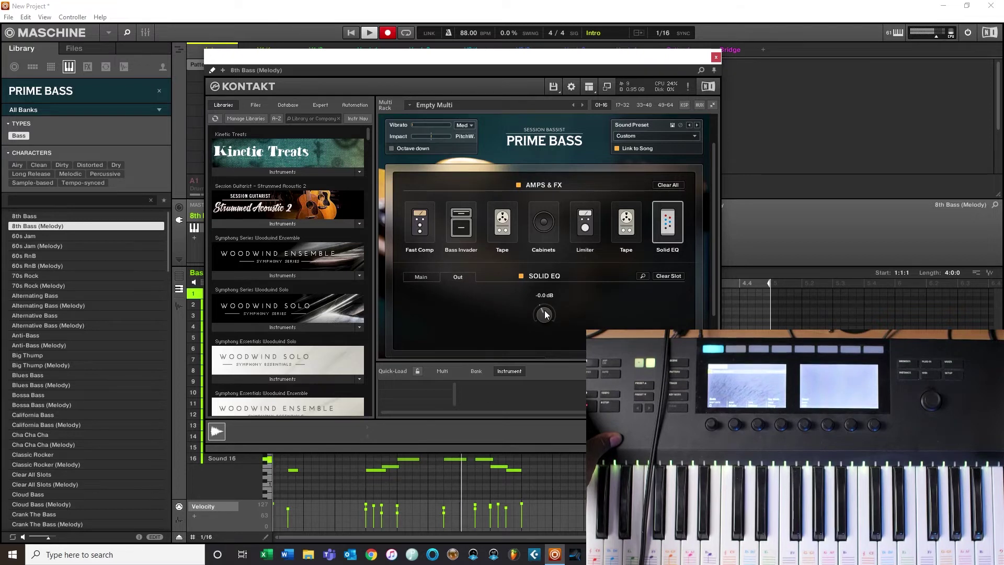
pyautogui.click(428, 275)
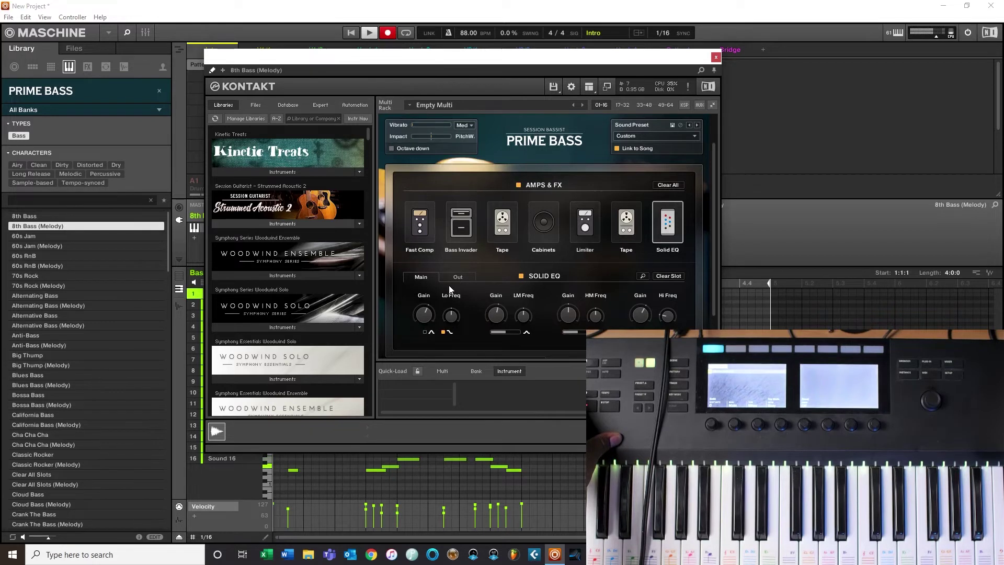
pyautogui.click(461, 278)
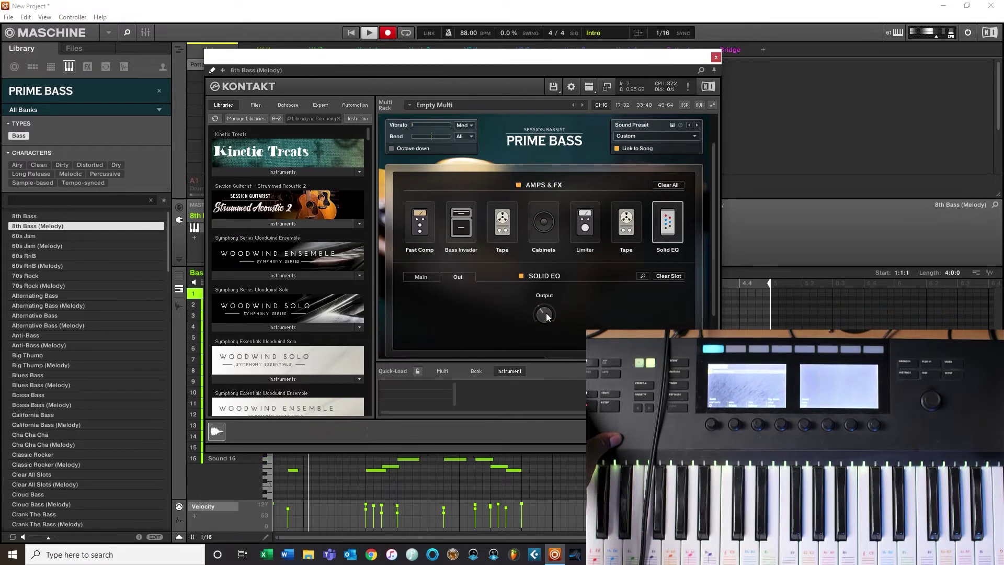
pyautogui.moveTo(547, 313); pyautogui.dragTo(548, 311)
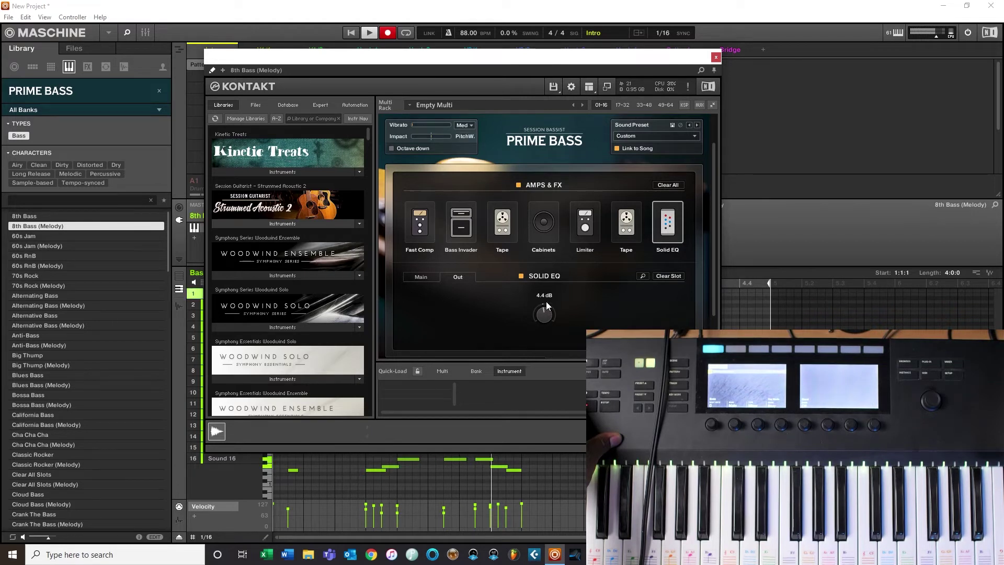
pyautogui.moveTo(546, 301); pyautogui.dragTo(546, 305)
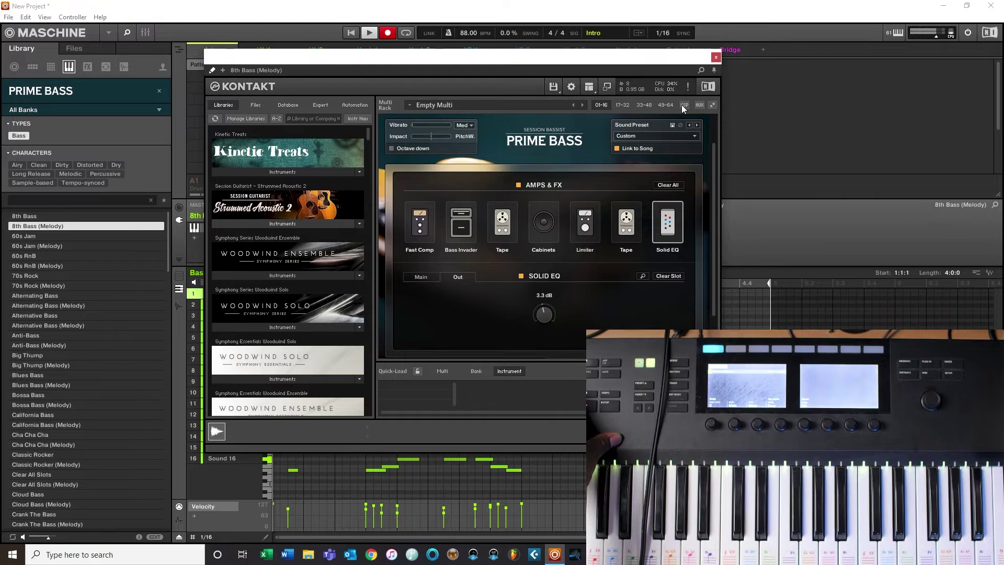
pyautogui.click(715, 57)
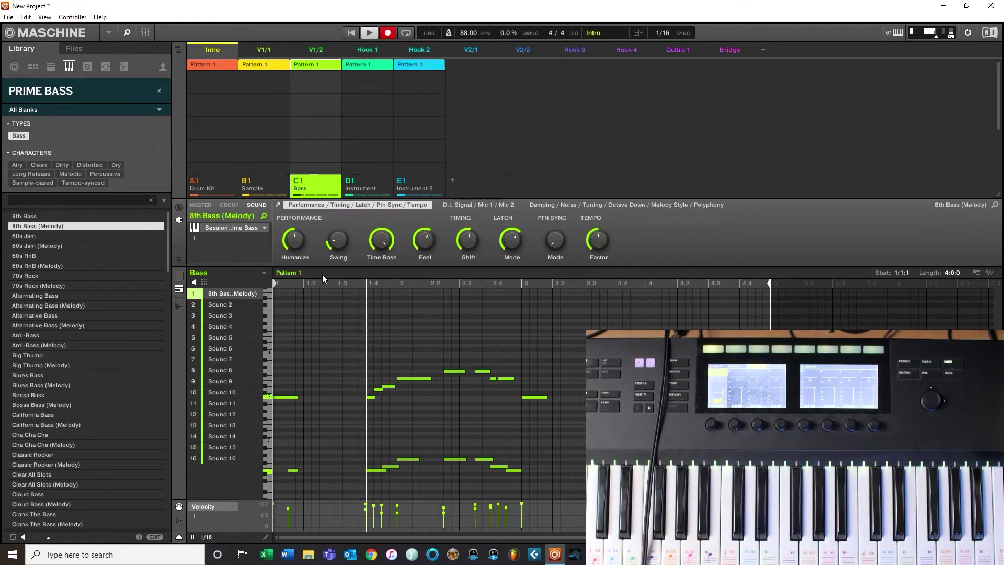
# - Insert the Raum (VST3) reverb after Prime Bass on the bass sound and lower its Mix to about 7.5 %
pyautogui.click(195, 238)
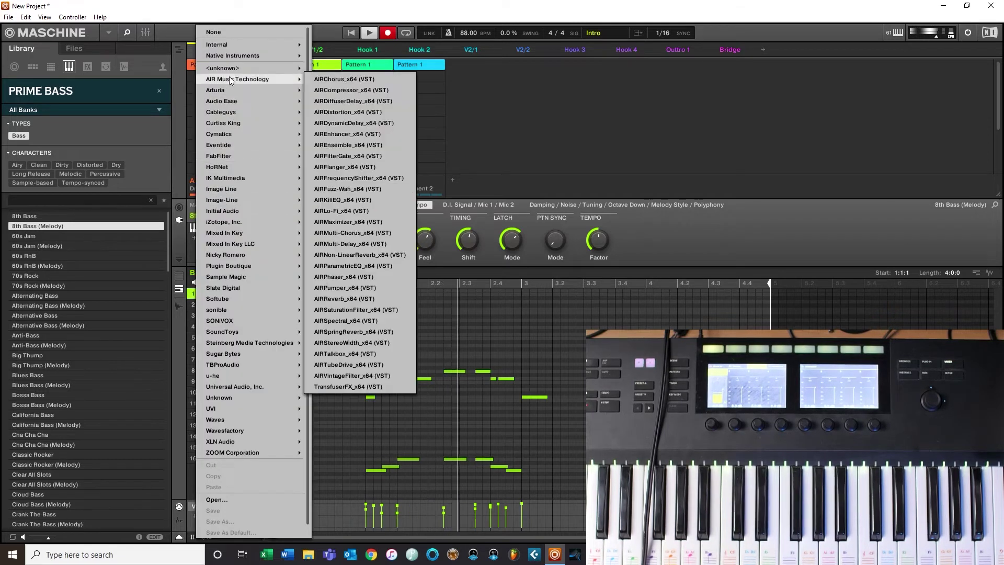
pyautogui.moveTo(240, 56)
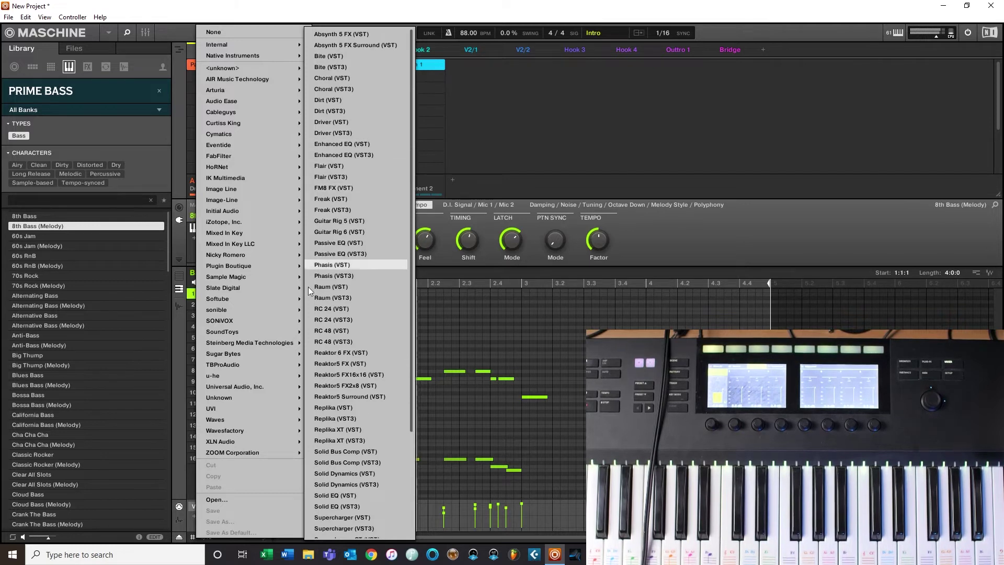
pyautogui.click(320, 300)
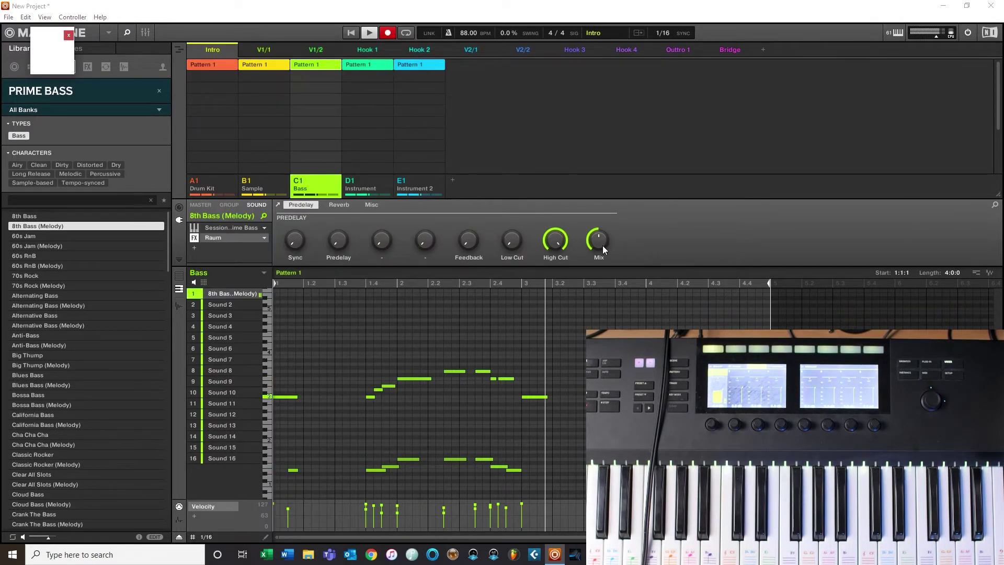
pyautogui.moveTo(602, 243); pyautogui.dragTo(603, 262)
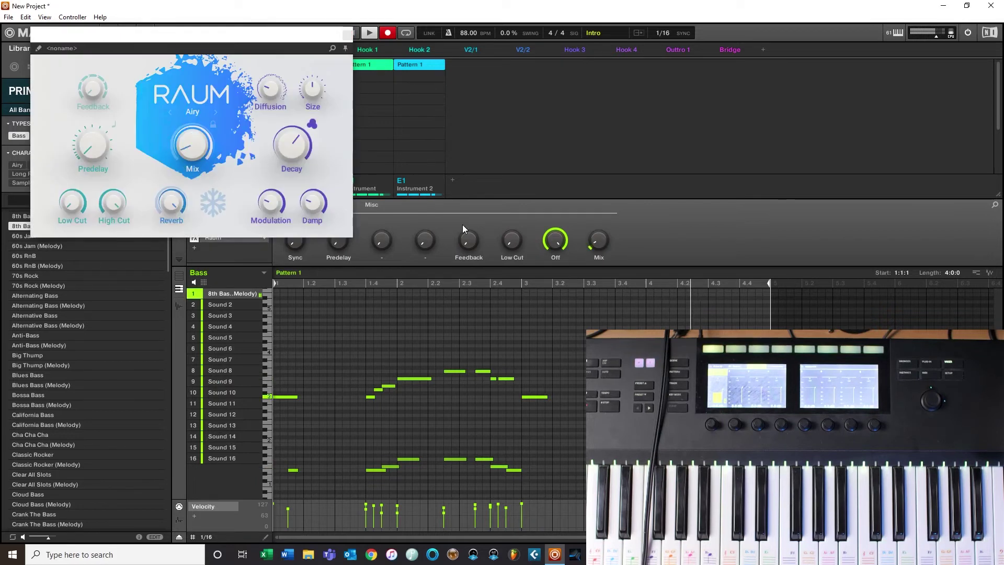
# - Sync Raum's predelay to a straight 1/4 note, close its window and set its Mix to 6.5 %
pyautogui.click(113, 124)
pyautogui.moveTo(87, 145); pyautogui.dragTo(105, 158)
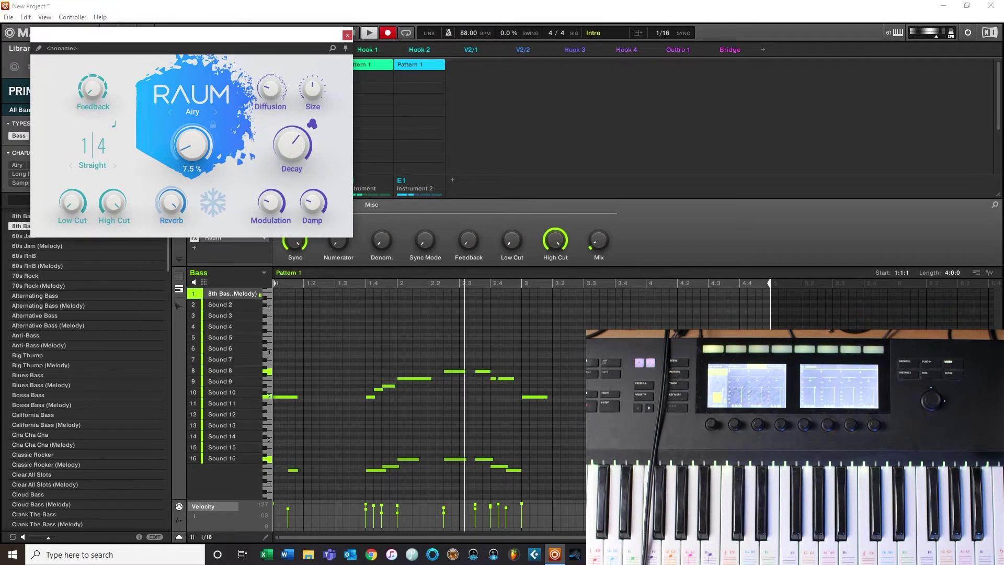
pyautogui.click(347, 35)
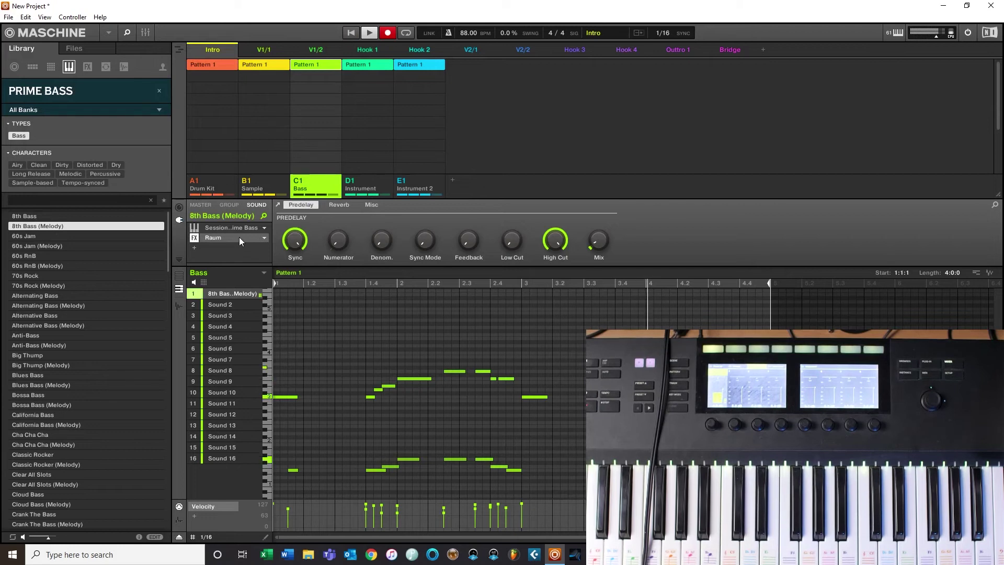
pyautogui.moveTo(599, 239); pyautogui.dragTo(599, 243)
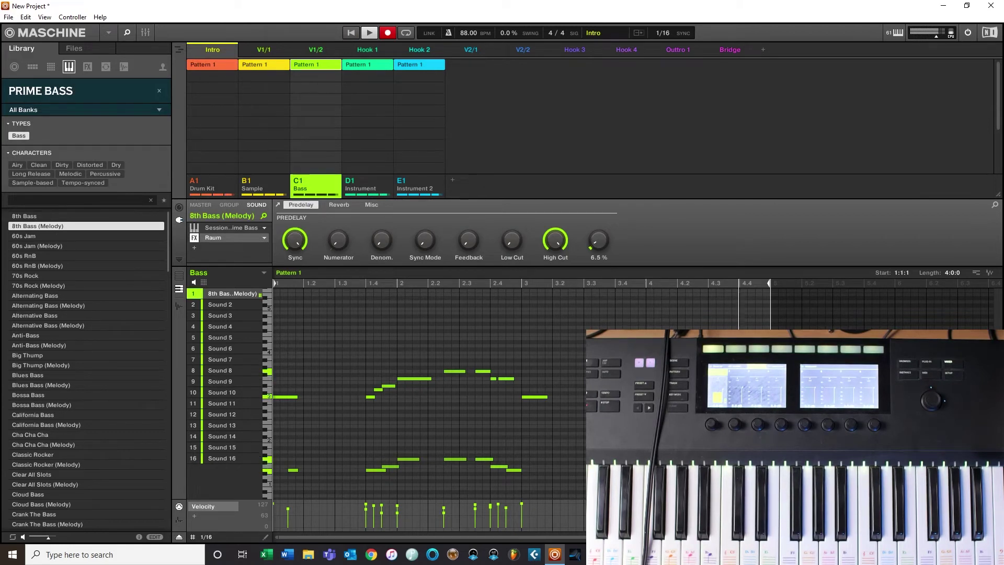
# - Open the Prime Bass instrument window to review its Amps & FX chain, and close it
pyautogui.click(225, 228)
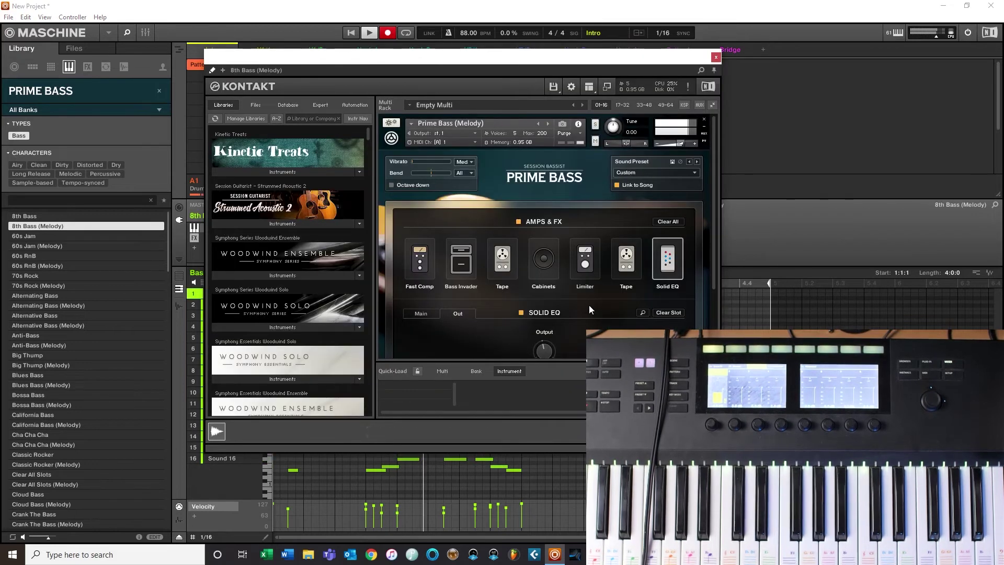
pyautogui.scroll(-2, 590, 309)
pyautogui.scroll(-1, 588, 317)
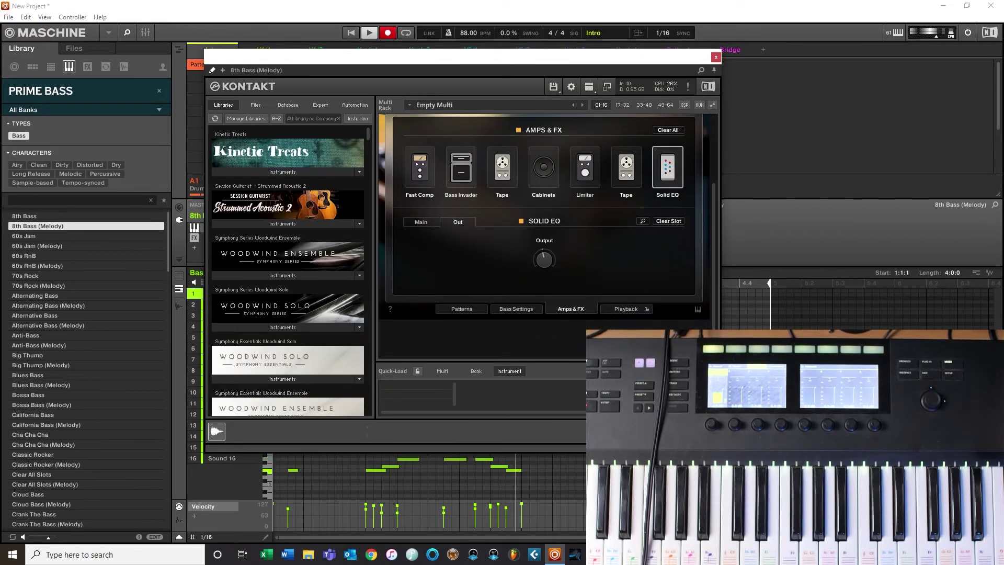
pyautogui.click(716, 57)
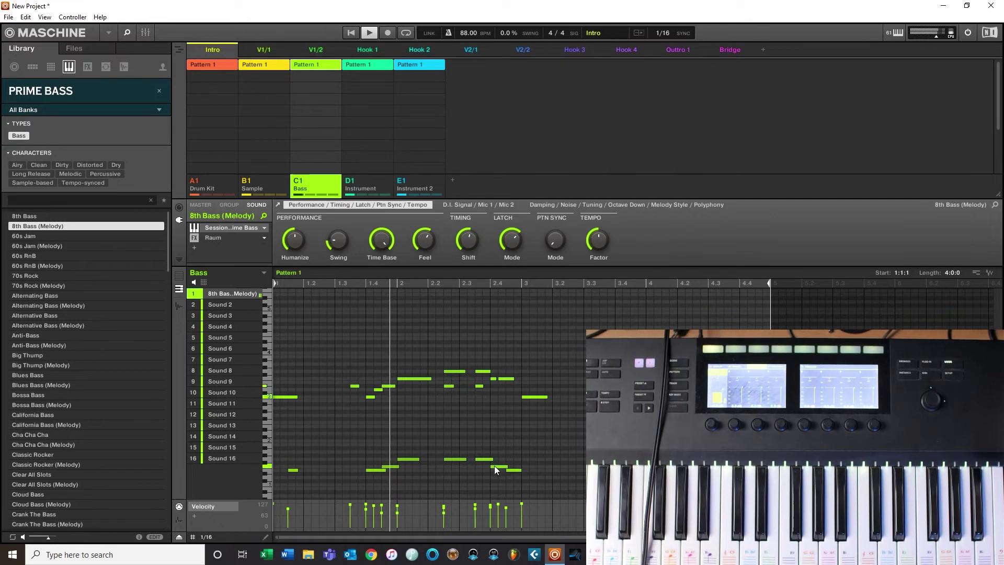
pyautogui.rightClick(495, 466)
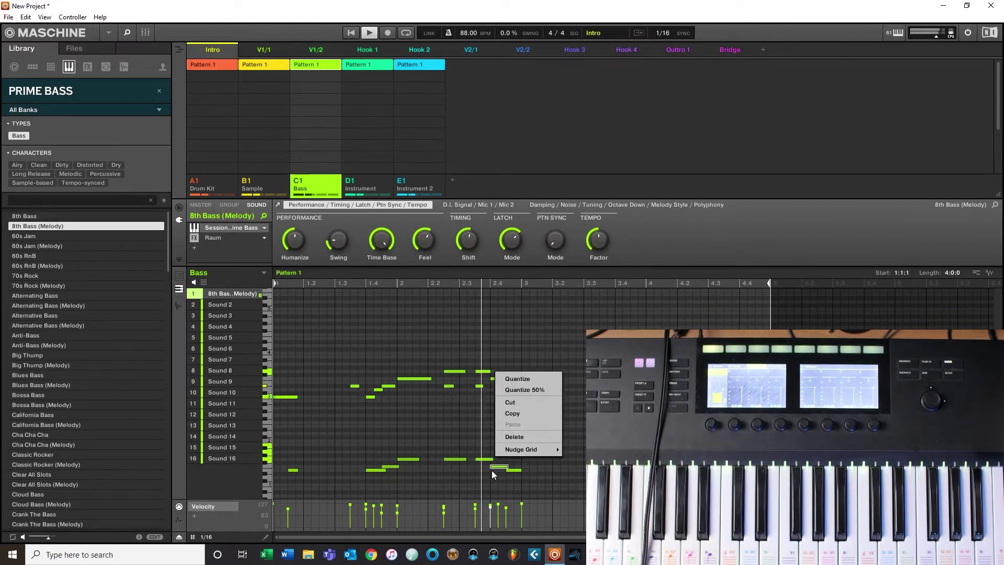
pyautogui.moveTo(499, 453)
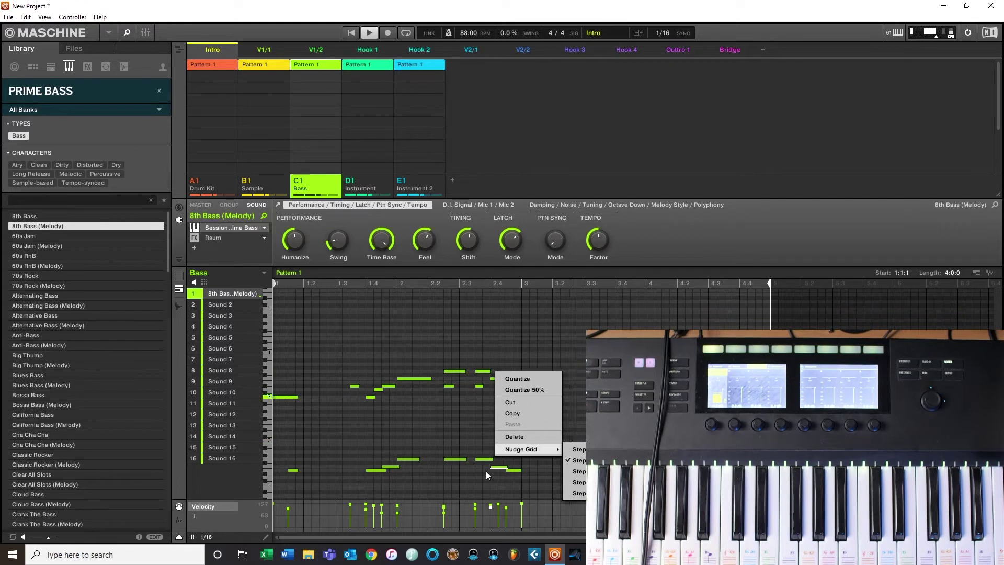
pyautogui.press('Escape')
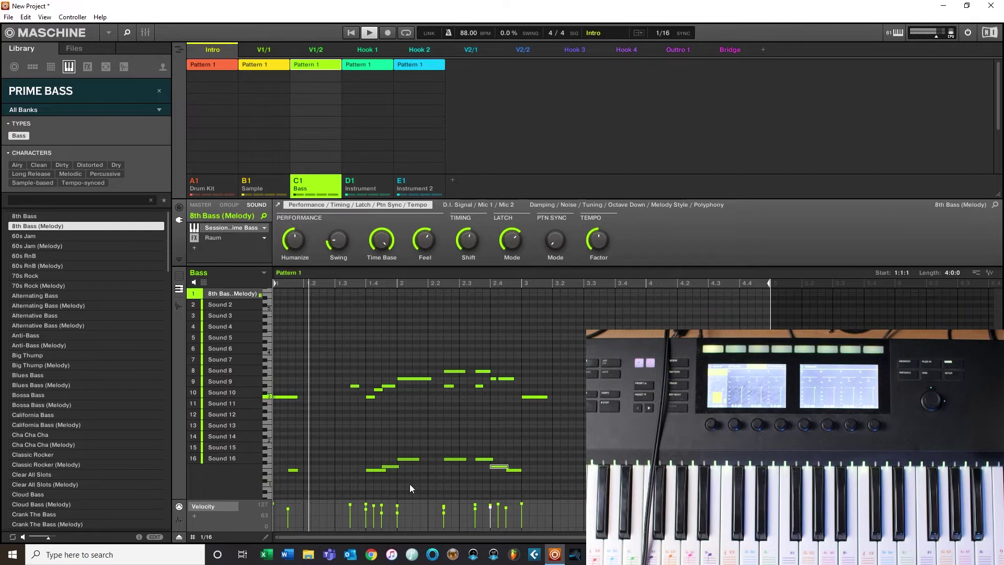
# - Reopen the Prime Bass instrument window and switch it to the Patterns page
pyautogui.click(203, 230)
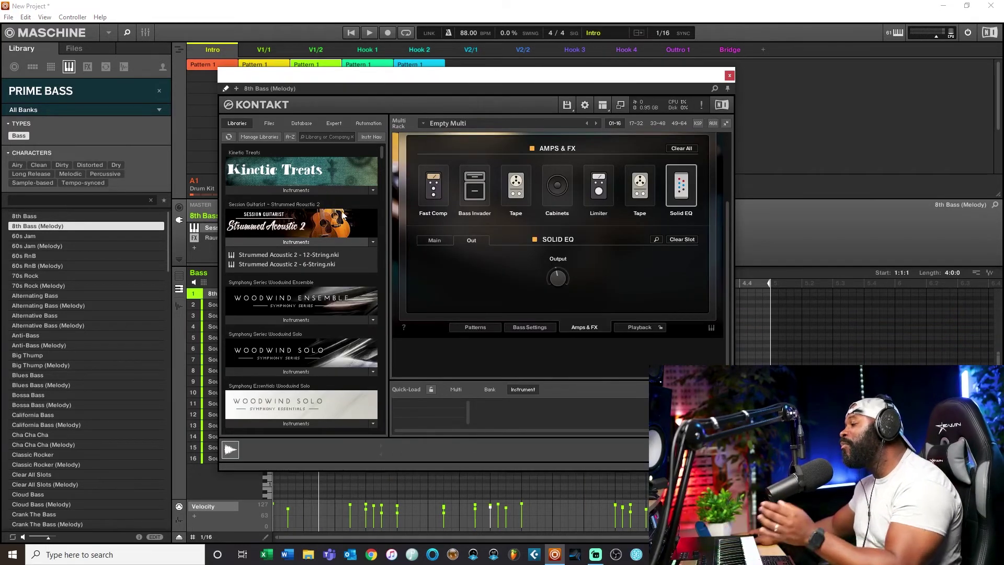
pyautogui.scroll(5, 538, 261)
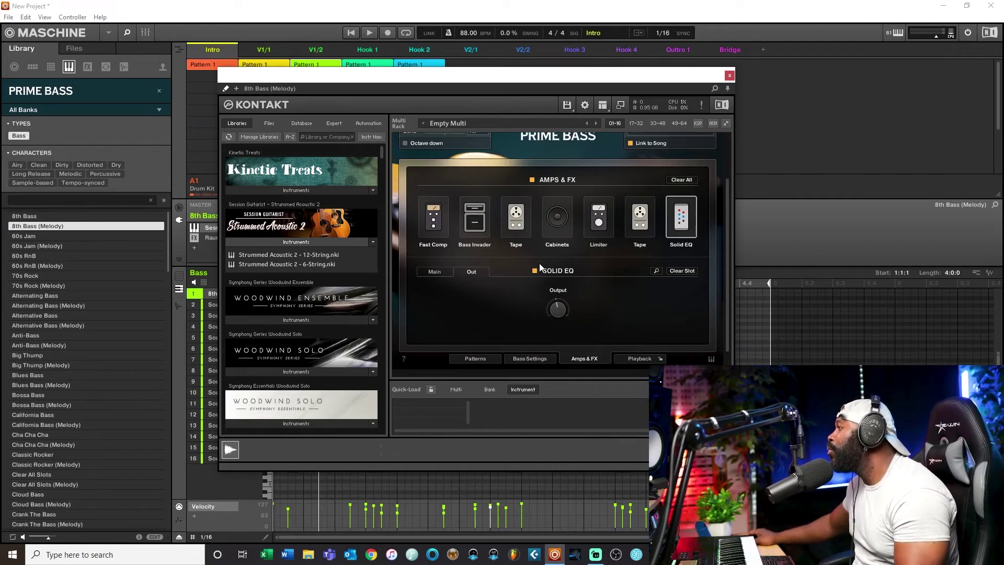
pyautogui.scroll(-5, 547, 253)
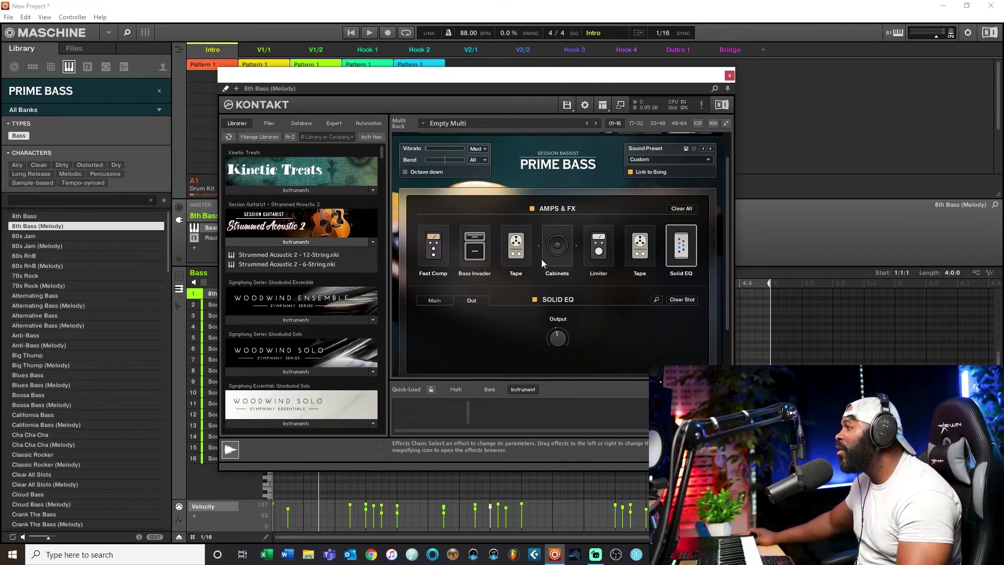
pyautogui.click(475, 327)
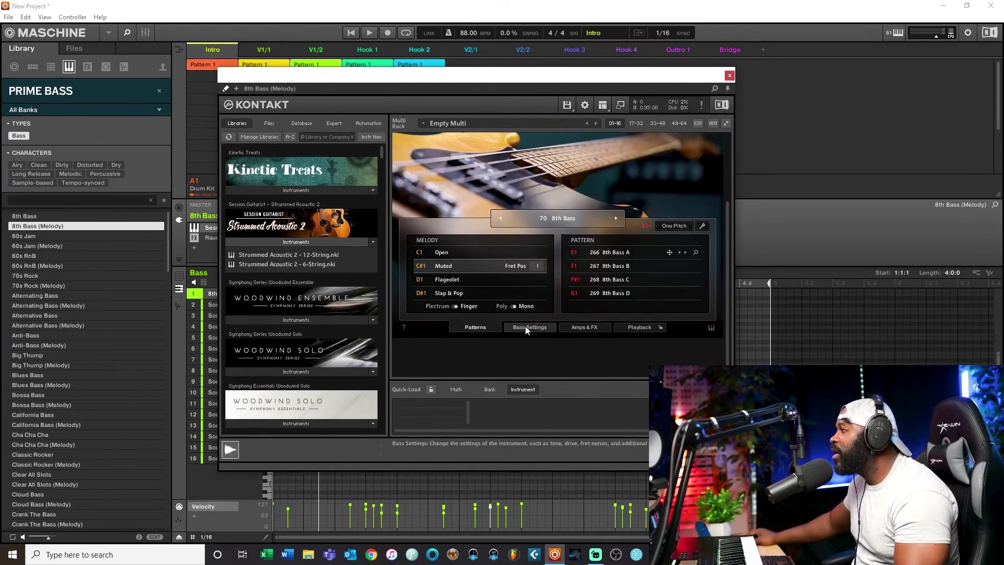
pyautogui.scroll(1, 602, 262)
# - Assign pattern 271 Slap Perc. B Mtd to the E1 slot and start playback of the loop
pyautogui.click(685, 273)
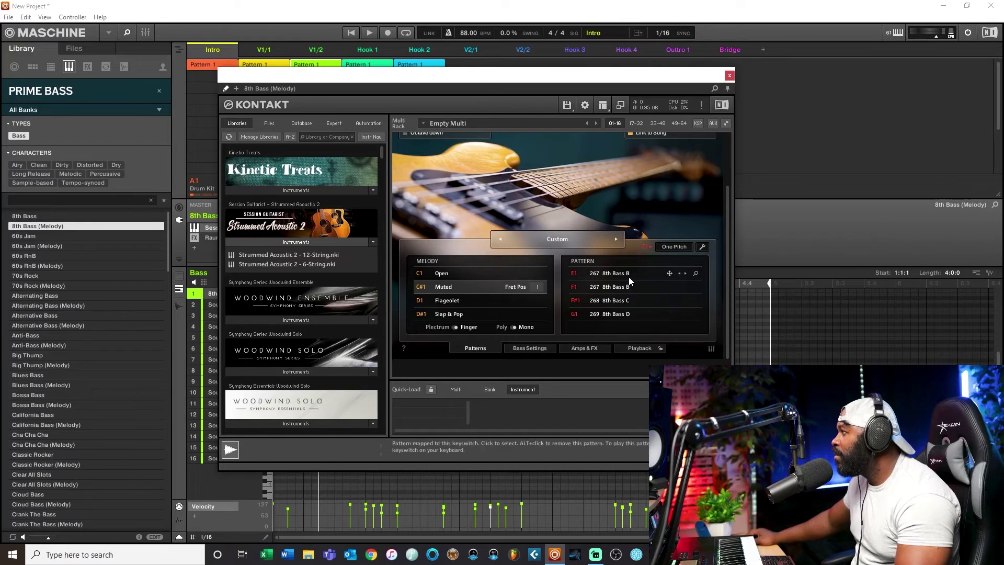
pyautogui.click(683, 274)
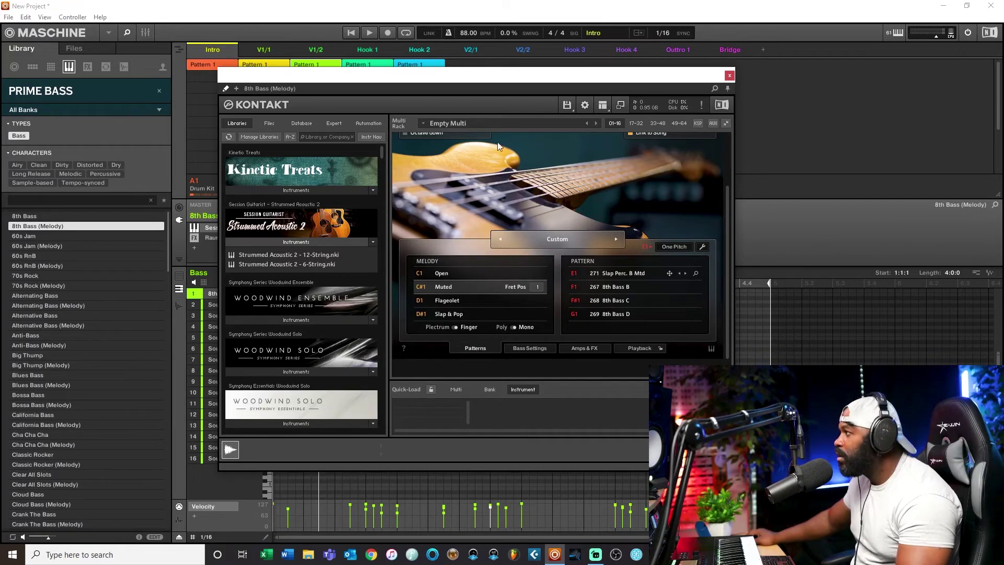
pyautogui.moveTo(547, 79); pyautogui.dragTo(564, 90)
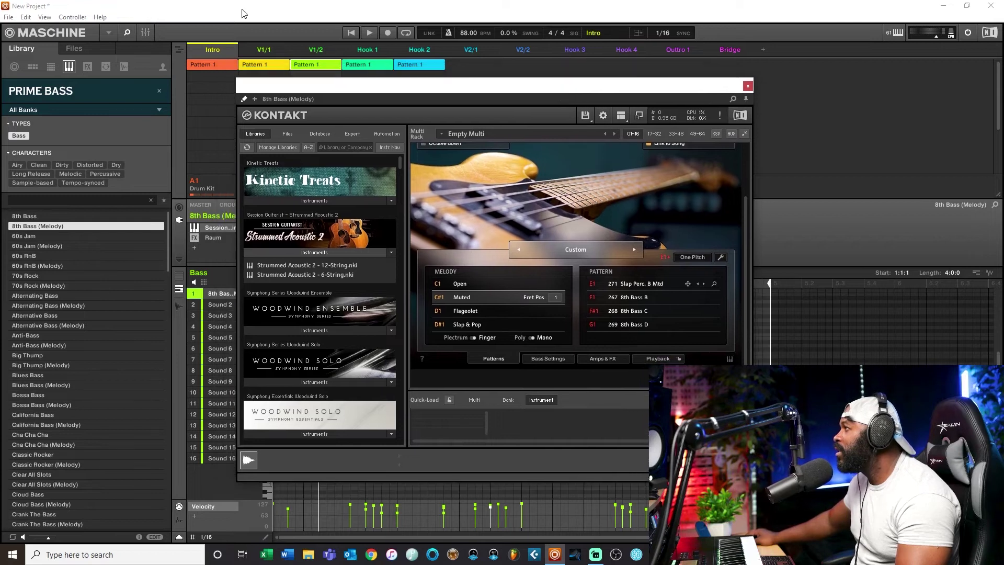
pyautogui.click(369, 34)
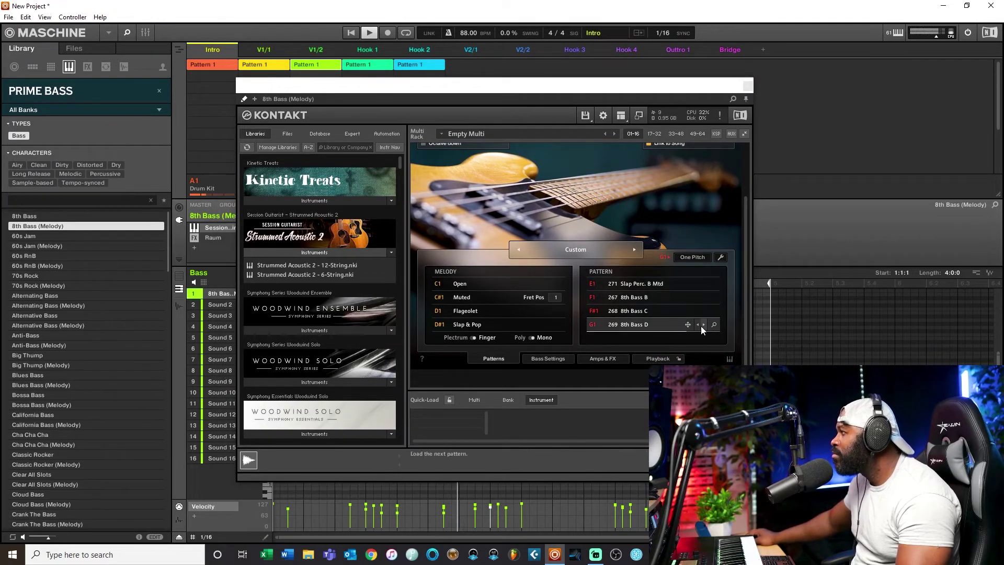
# - Try neighbouring patterns in two slots, ending with 269 8th Bass D on E1 and 267 8th Bass B on G1
pyautogui.click(702, 325)
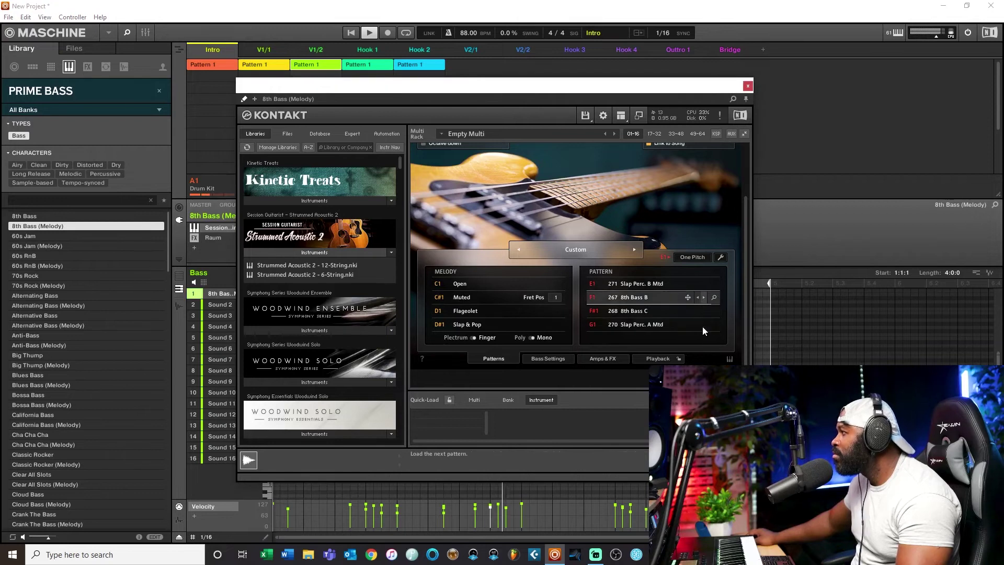
pyautogui.click(697, 287)
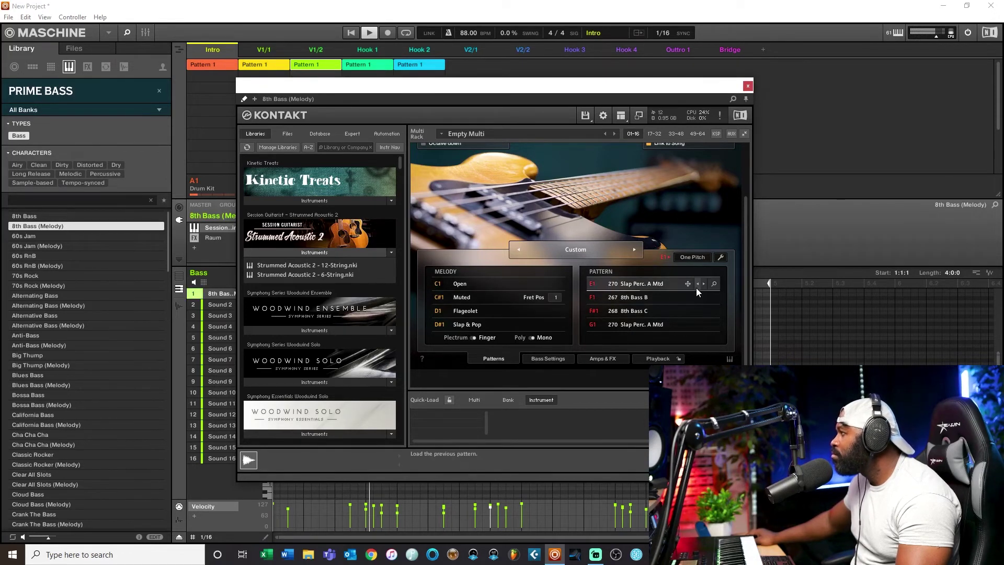
pyautogui.click(698, 324)
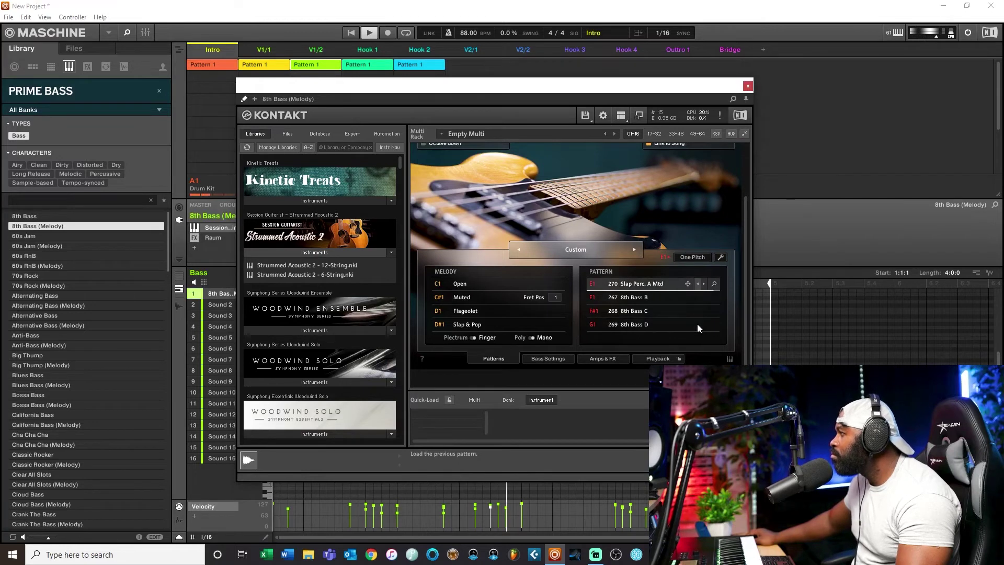
pyautogui.click(698, 284)
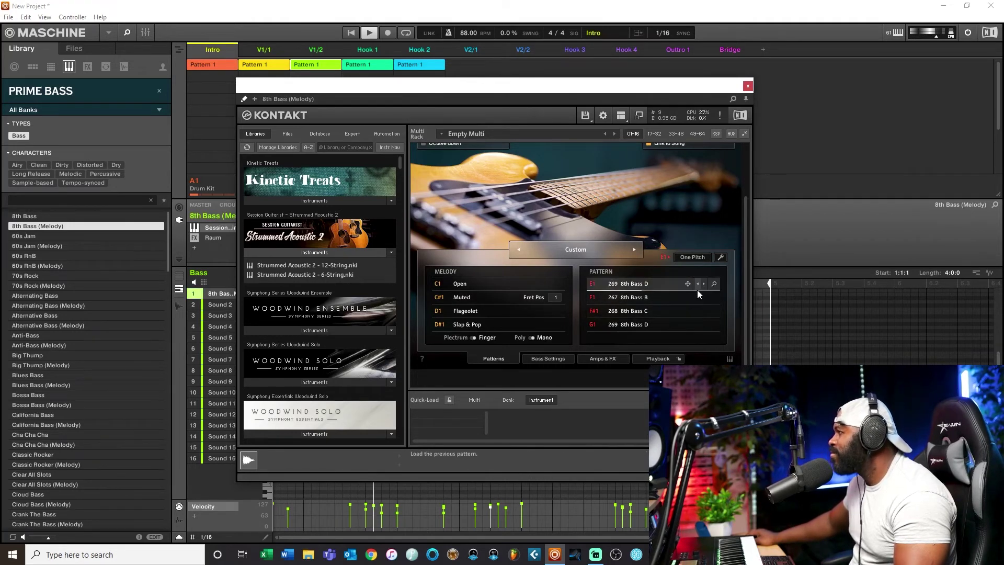
pyautogui.doubleClick(698, 325)
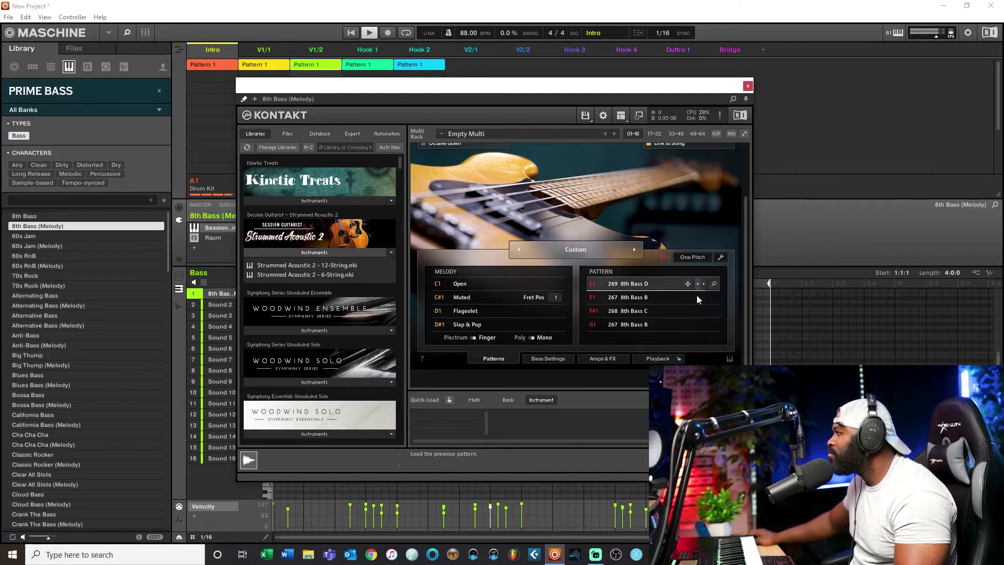
# - Step through the following Prime Bass songs, from 71 Slap Percussion to 76 Toolbox 16th Finger
pyautogui.click(631, 249)
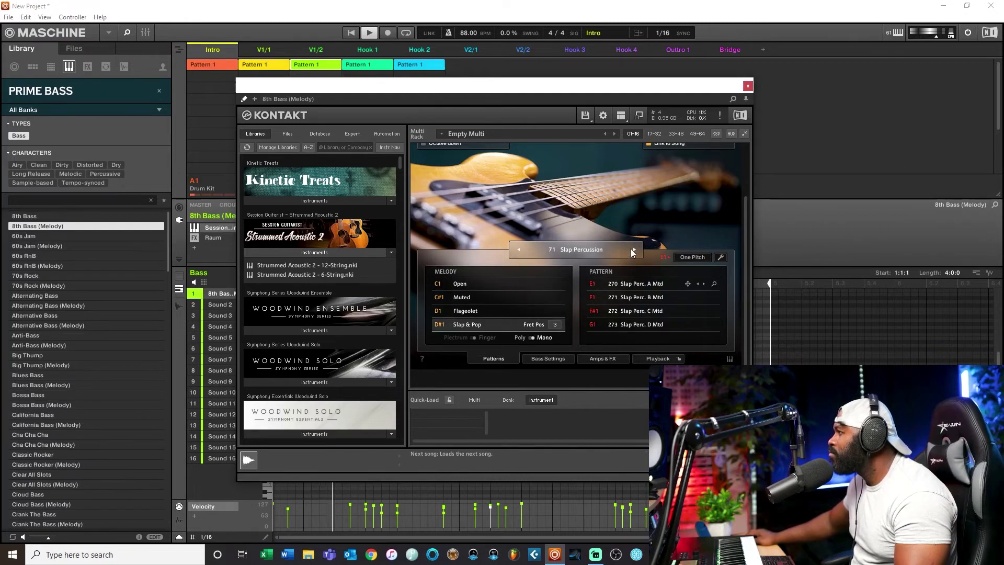
pyautogui.click(631, 249)
pyautogui.click(631, 250)
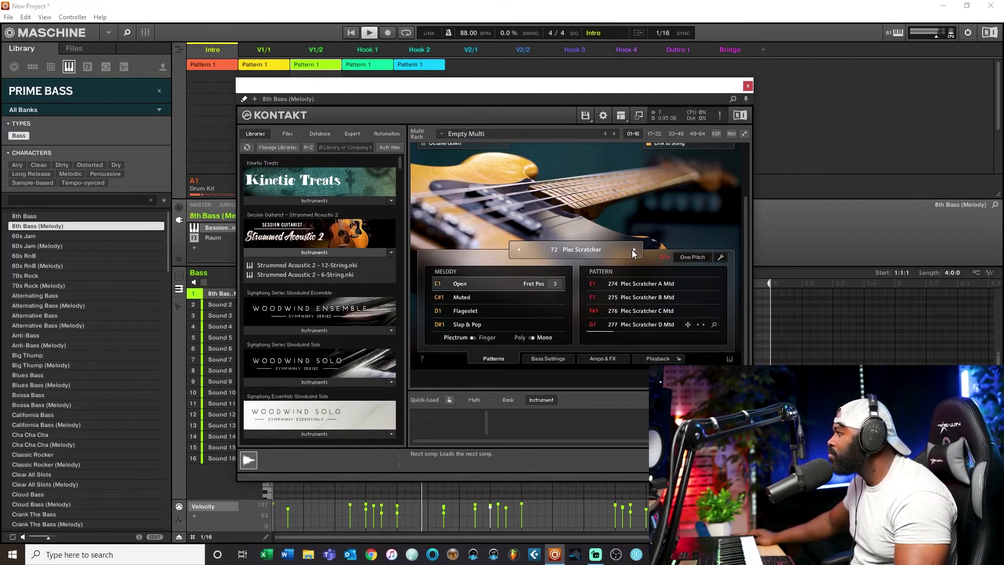
pyautogui.click(633, 250)
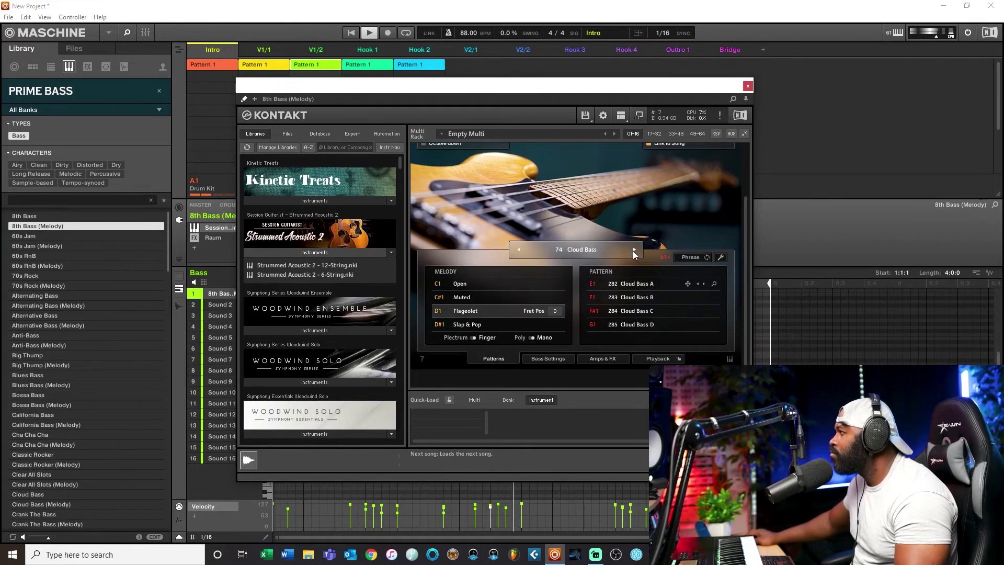
pyautogui.click(633, 250)
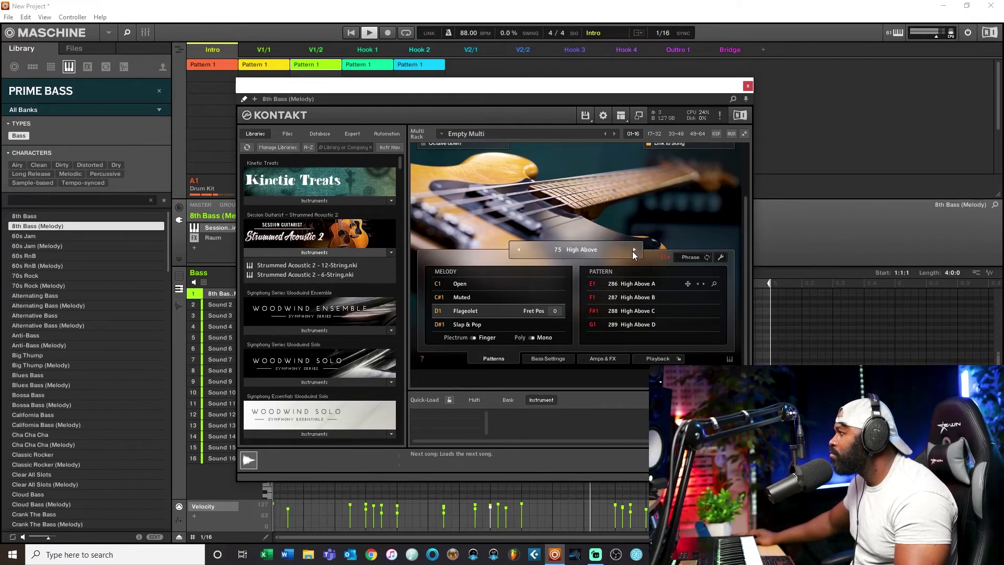
pyautogui.click(632, 250)
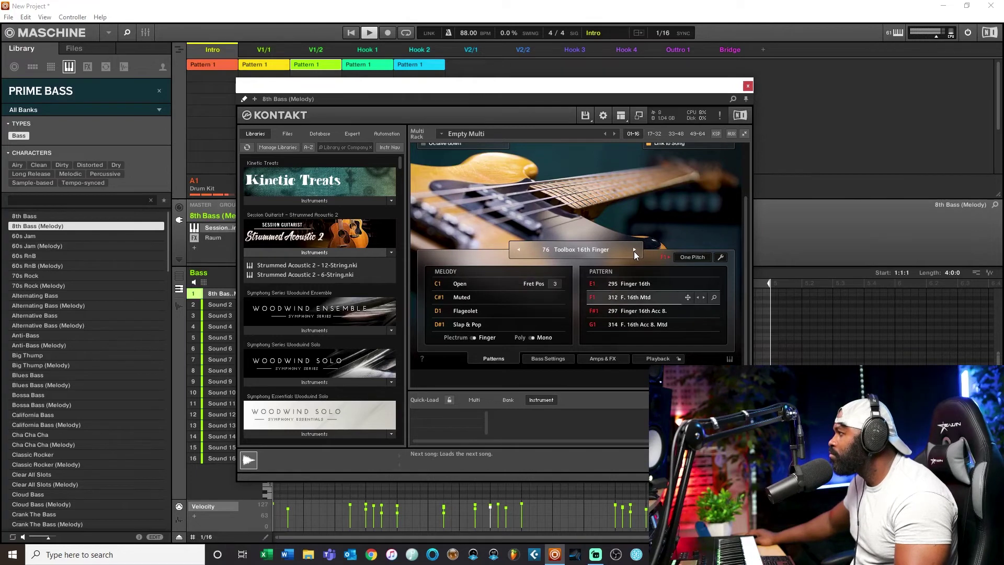
# - Filter the Prime Bass song browser by RnB and load song 2 Motor City
pyautogui.click(592, 250)
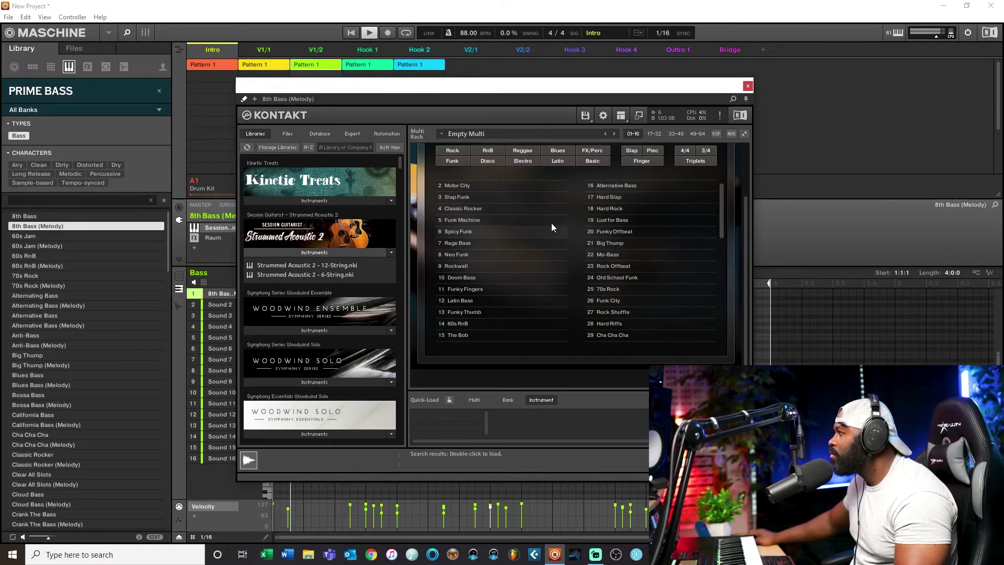
pyautogui.click(481, 152)
pyautogui.click(459, 197)
pyautogui.moveTo(475, 90); pyautogui.dragTo(493, 109)
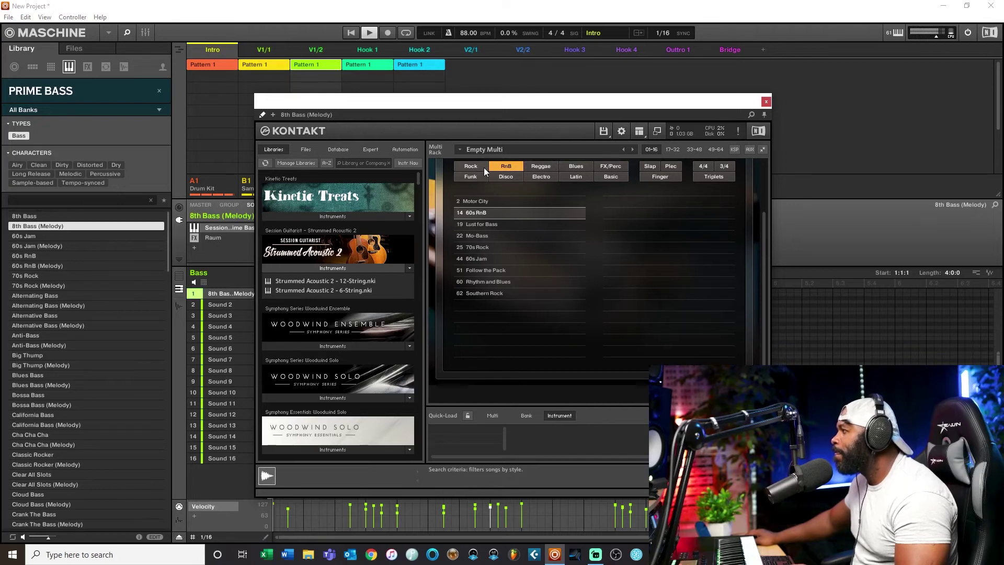
pyautogui.doubleClick(476, 201)
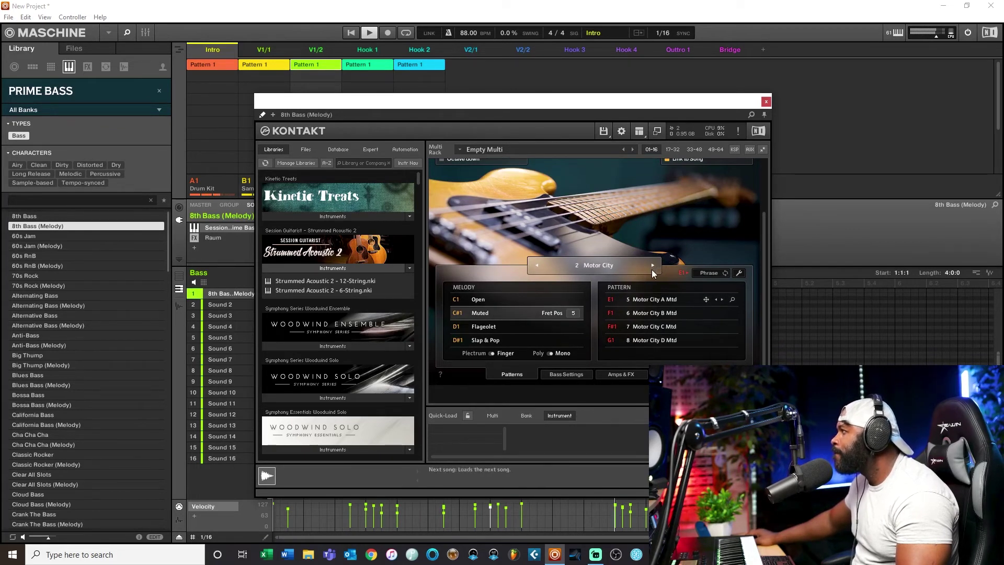
pyautogui.scroll(3, 654, 199)
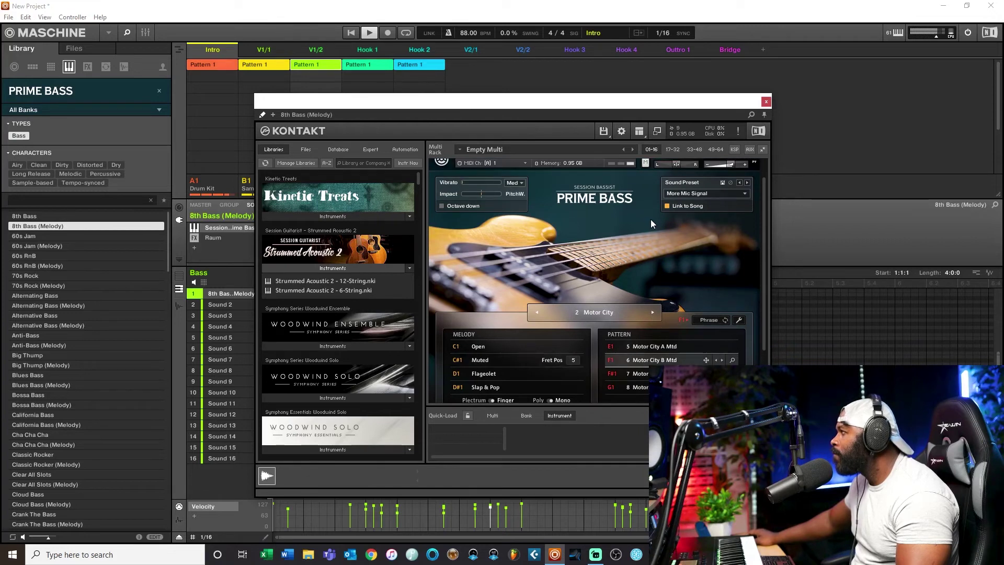